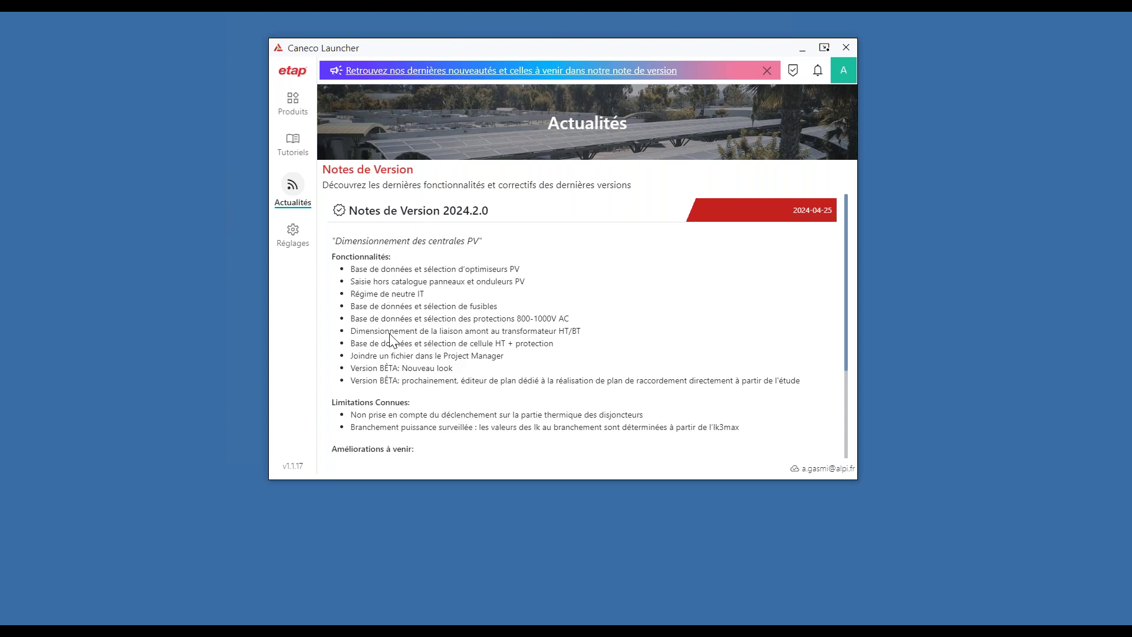
Step: Review the 2024.2.0 release notes and the tutorial videos page, ending on the product list
{"action": "scroll", "coordinate": [390, 341], "scroll_direction": "down", "scroll_amount": 3}
{"action": "scroll", "coordinate": [373, 349], "scroll_direction": "up", "scroll_amount": 1}
{"action": "scroll", "coordinate": [377, 350], "scroll_direction": "down", "scroll_amount": 1}
{"action": "scroll", "coordinate": [354, 412], "scroll_direction": "down", "scroll_amount": 1}
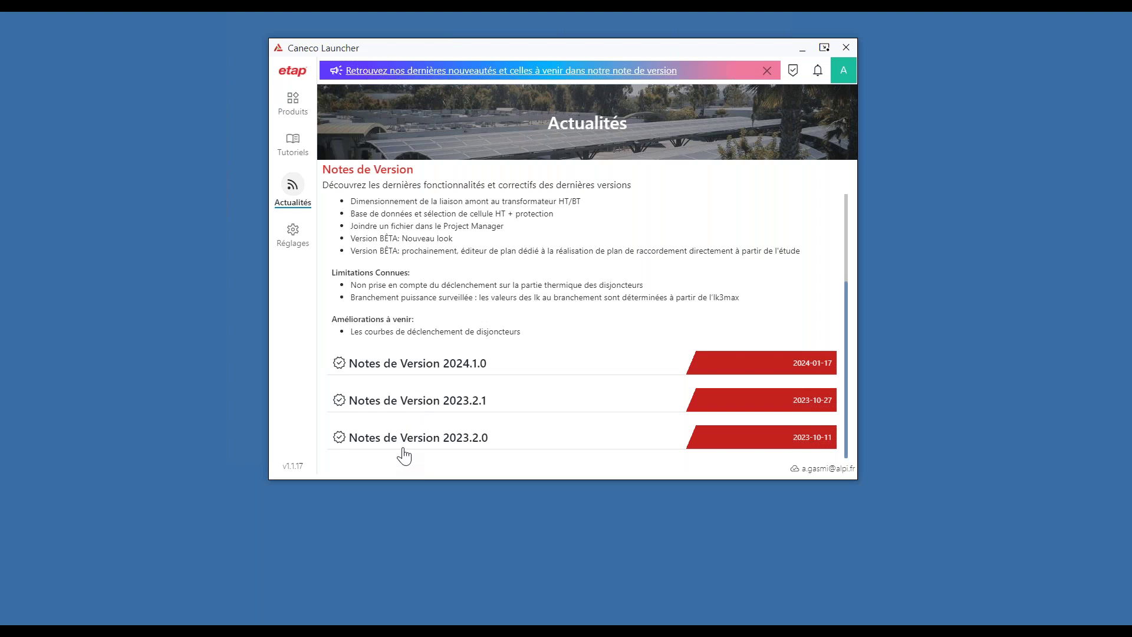
{"action": "left_click", "coordinate": [293, 146]}
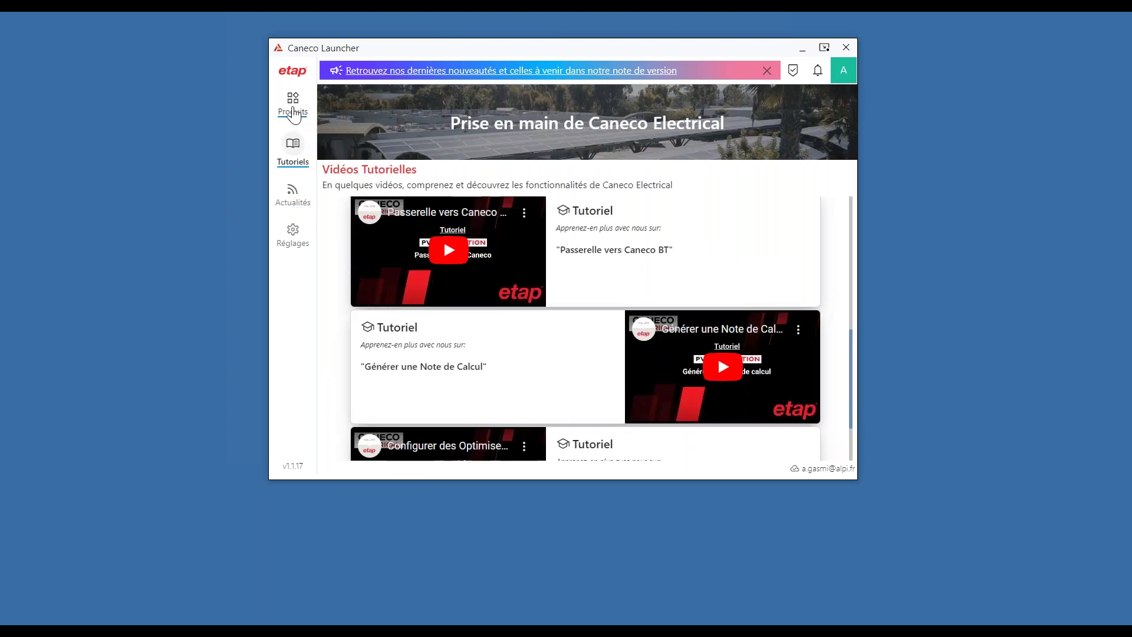
{"action": "left_click", "coordinate": [293, 112]}
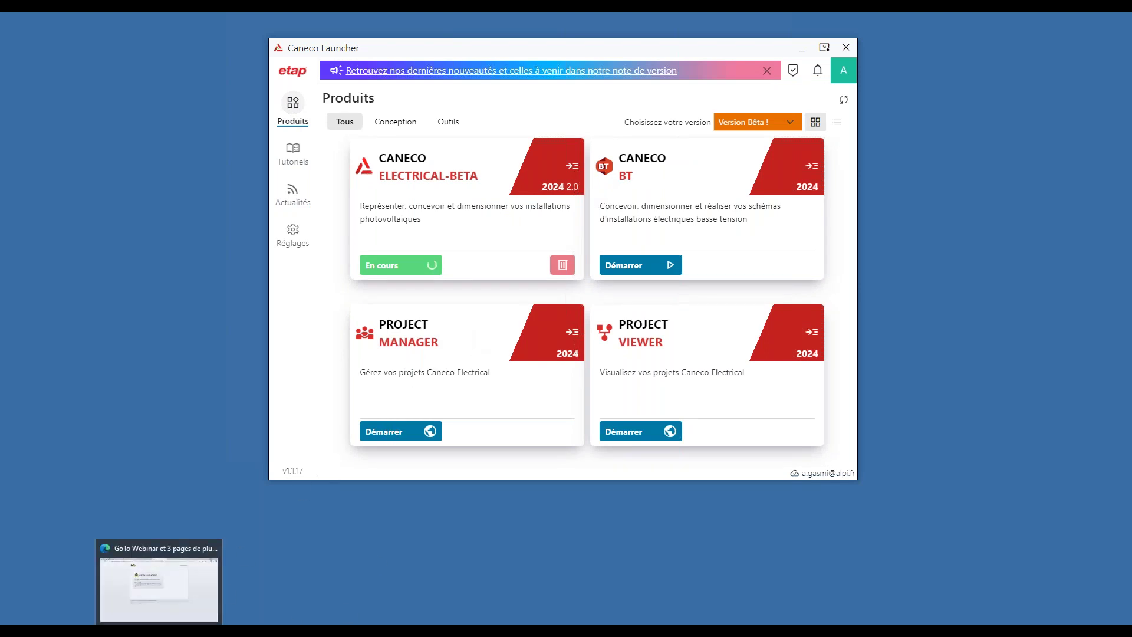
Step: Switch to Edge and examine the Demo Webinaire project page, including the file chooser for attaching PDF documents, without attaching anything
{"action": "left_click", "coordinate": [160, 581]}
{"action": "left_click", "coordinate": [412, 23]}
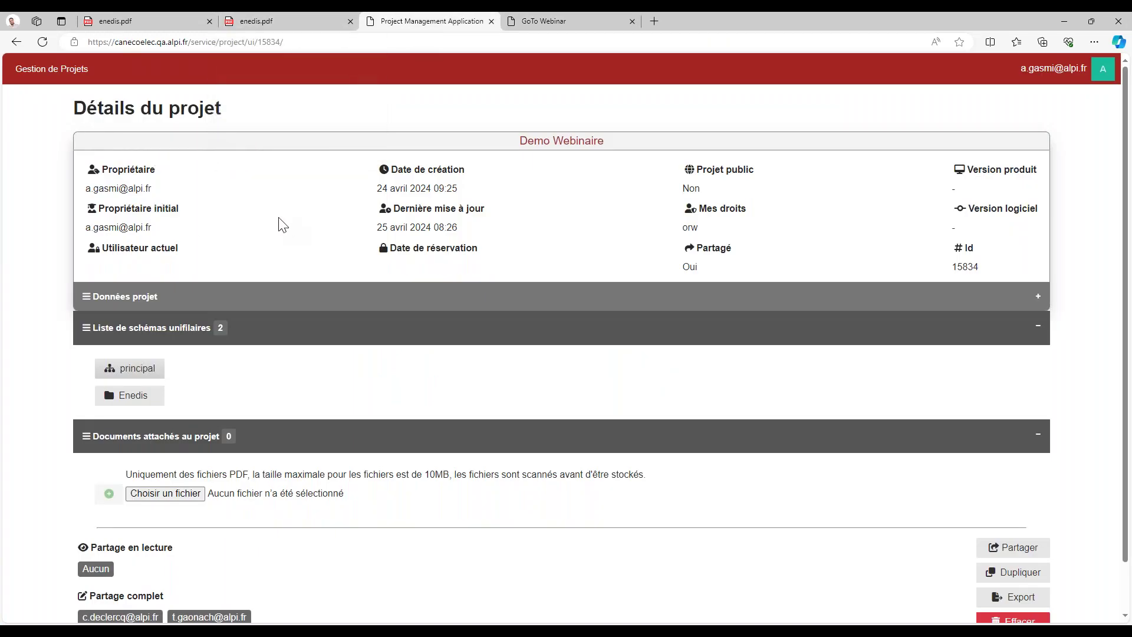
{"action": "scroll", "coordinate": [239, 212], "scroll_direction": "down", "scroll_amount": 1}
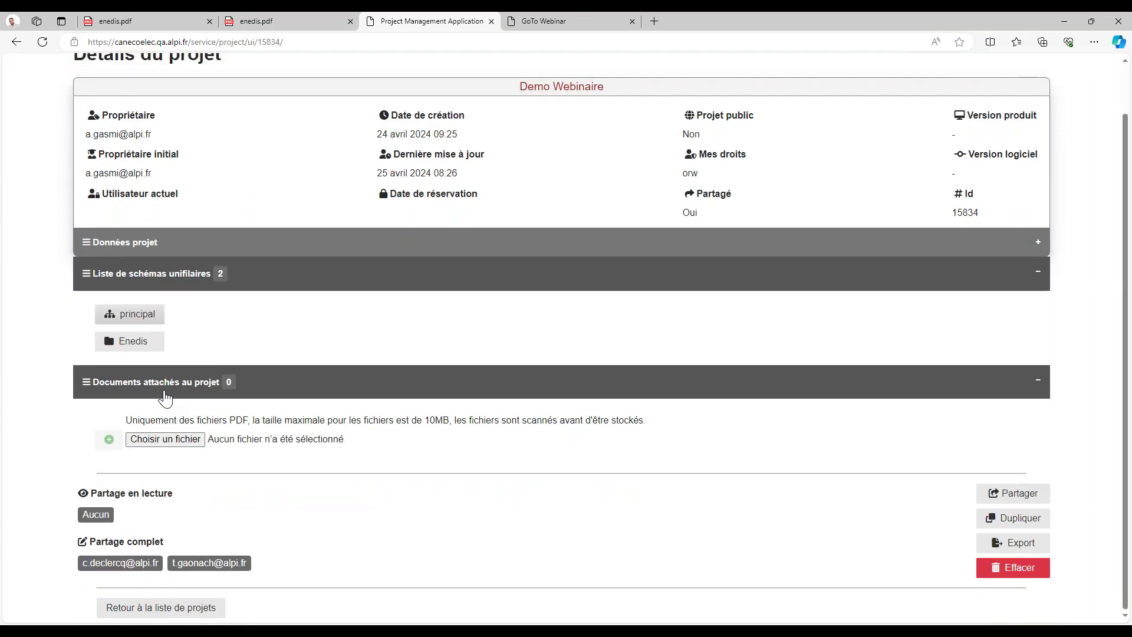
{"action": "left_click", "coordinate": [167, 439]}
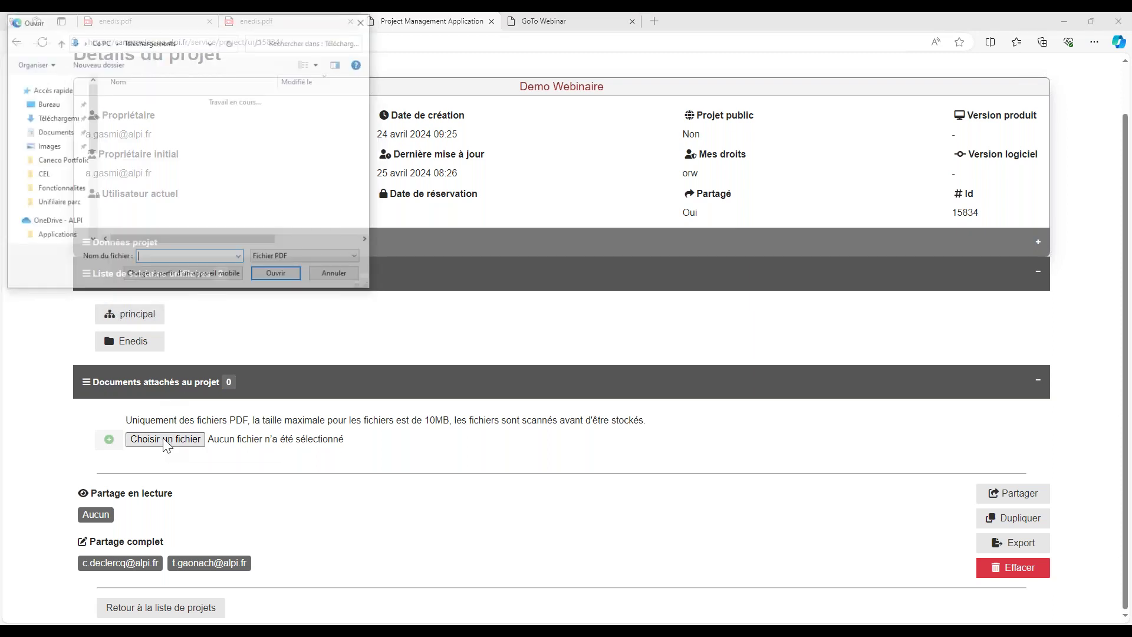
{"action": "left_click", "coordinate": [363, 21]}
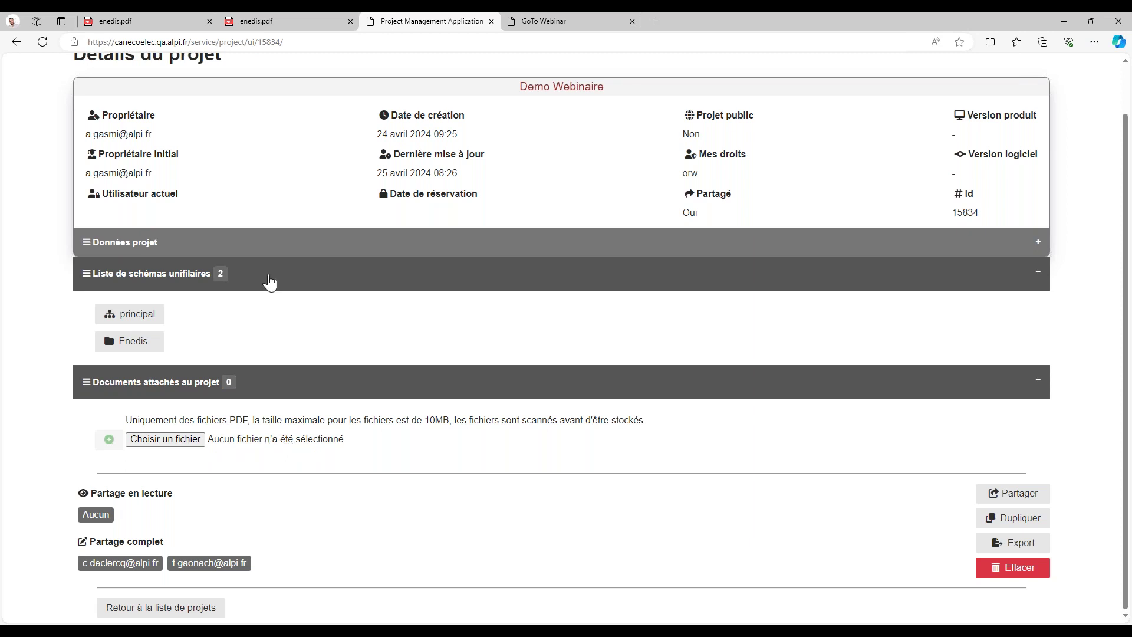
{"action": "left_click", "coordinate": [1074, 25]}
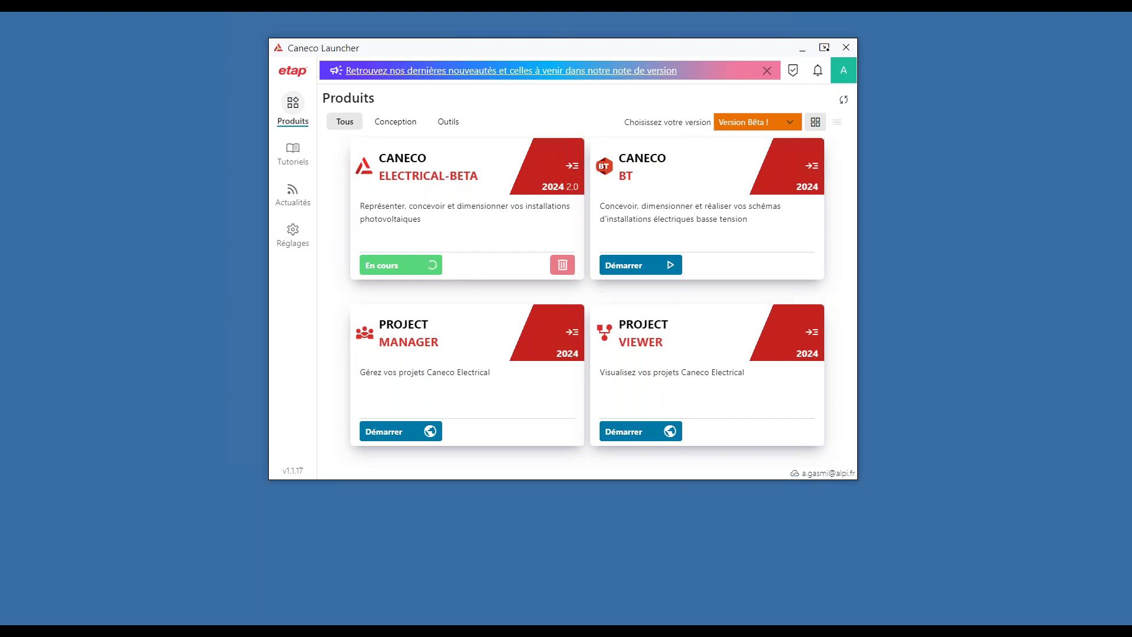
Step: Switch to Caneco Electrical and examine the ready-made circuits offered in the library
{"action": "mouse_move", "coordinate": [506, 630]}
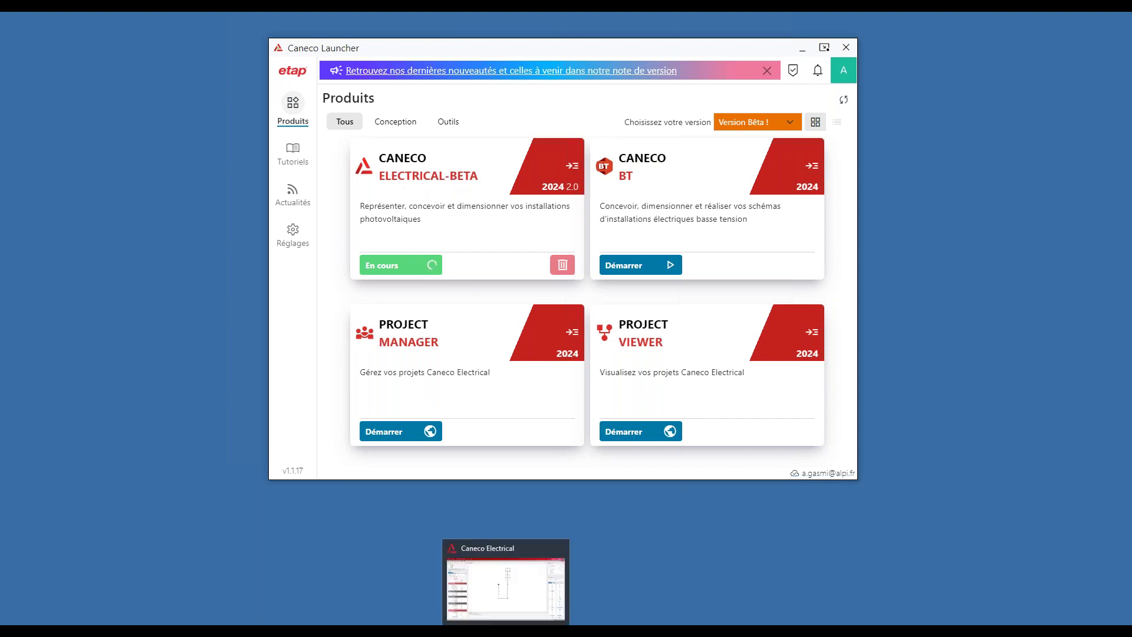
{"action": "left_click", "coordinate": [506, 586]}
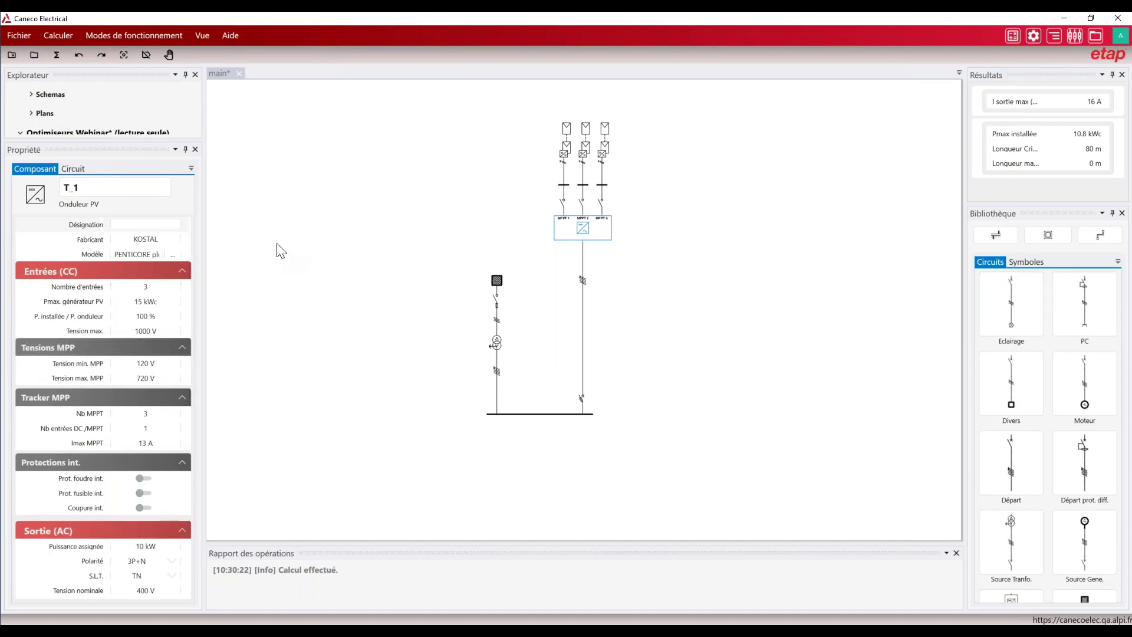
{"action": "left_click_drag", "start_coordinate": [140, 140], "coordinate": [140, 127]}
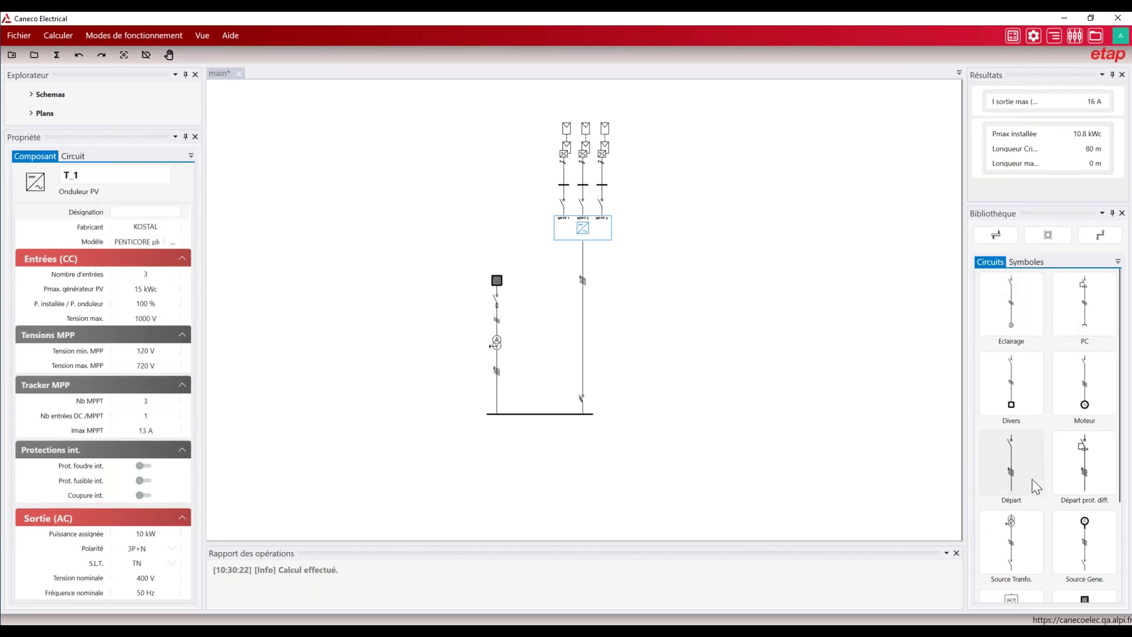
{"action": "scroll", "coordinate": [1036, 474], "scroll_direction": "down", "scroll_amount": 1}
{"action": "scroll", "coordinate": [1023, 390], "scroll_direction": "down", "scroll_amount": 1}
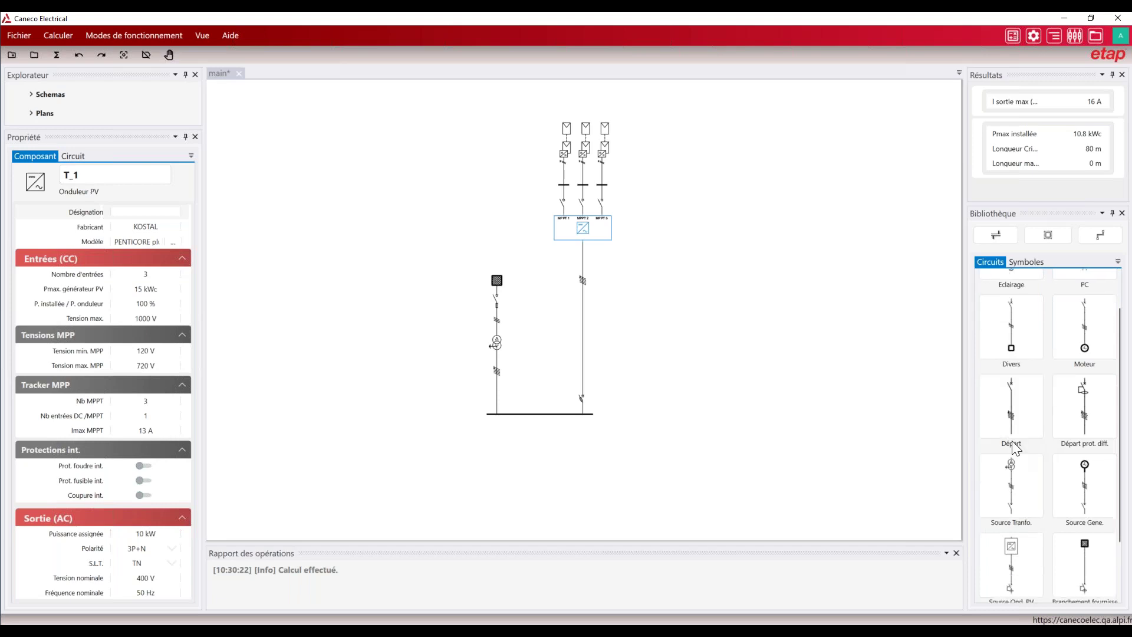
{"action": "scroll", "coordinate": [1022, 410], "scroll_direction": "down", "scroll_amount": 1}
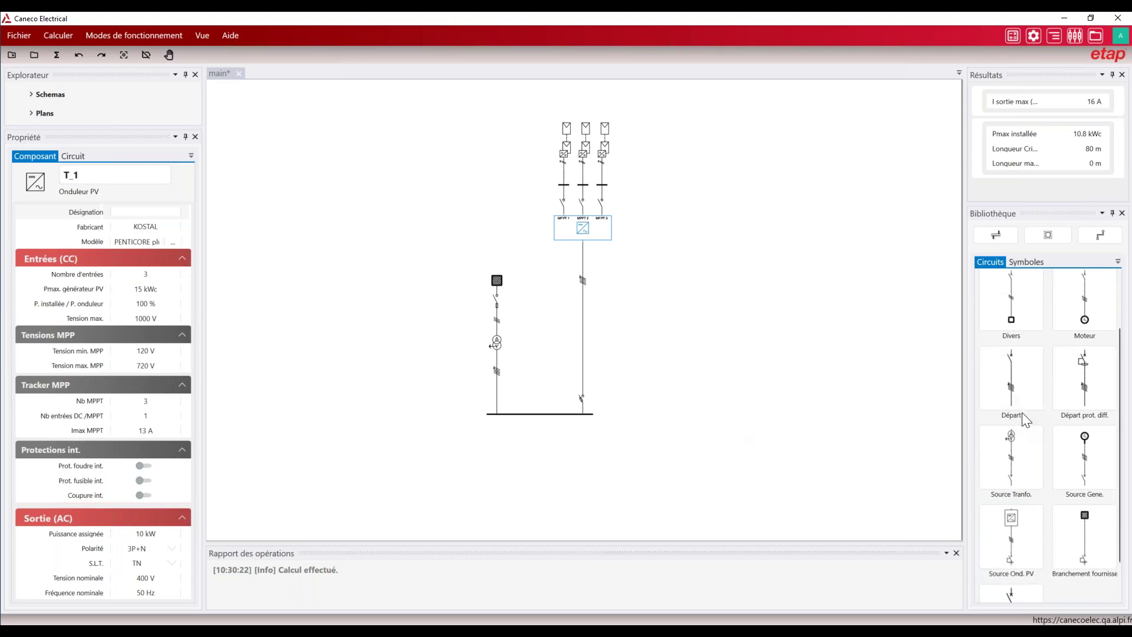
{"action": "scroll", "coordinate": [1037, 429], "scroll_direction": "down", "scroll_amount": 1}
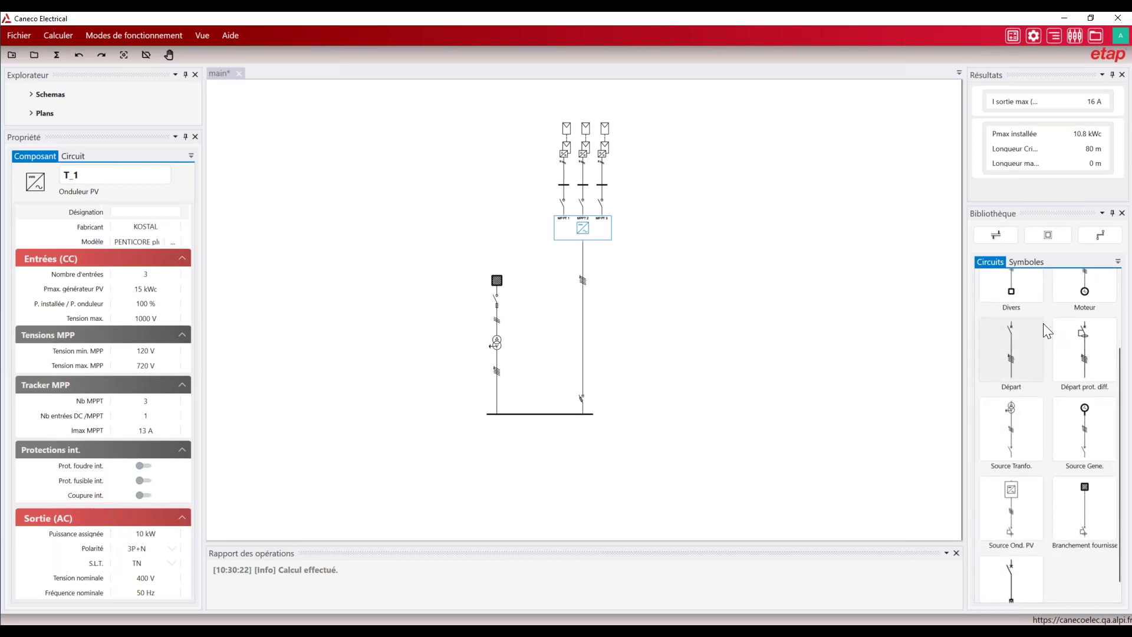
Step: Browse the library symbols by category, including Sources, Appareillage and Câblage, ending on PV
{"action": "left_click", "coordinate": [1040, 263]}
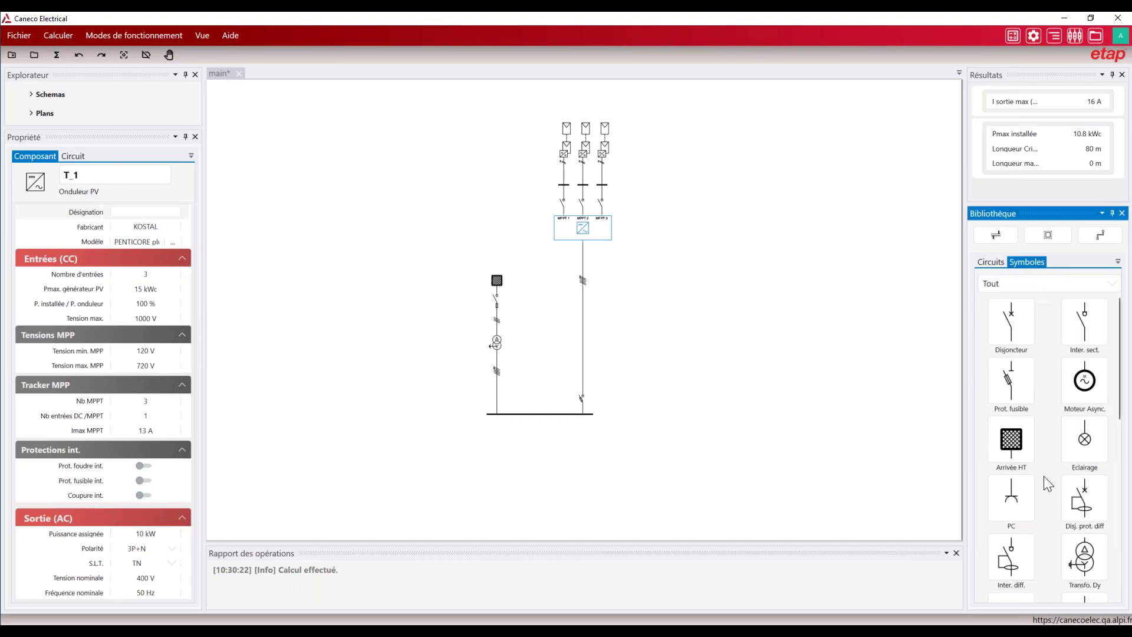
{"action": "scroll", "coordinate": [1044, 476], "scroll_direction": "down", "scroll_amount": 1}
{"action": "left_click", "coordinate": [990, 285]}
{"action": "left_click", "coordinate": [1012, 320]}
{"action": "left_click", "coordinate": [1014, 286]}
{"action": "left_click", "coordinate": [1021, 341]}
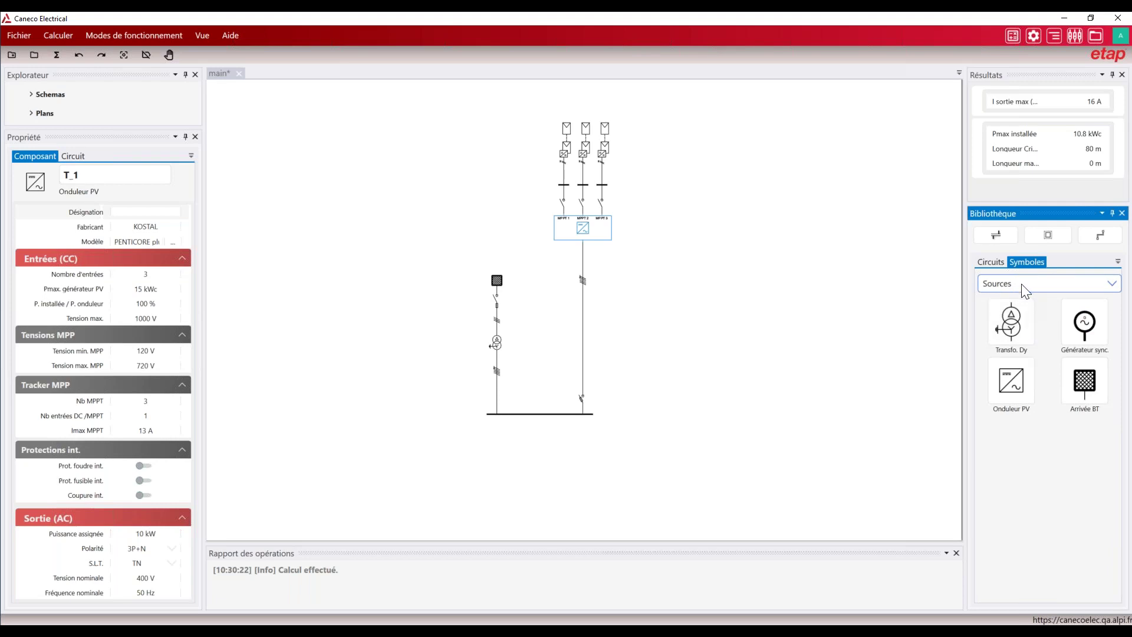
{"action": "left_click", "coordinate": [1024, 286]}
{"action": "left_click", "coordinate": [1025, 358]}
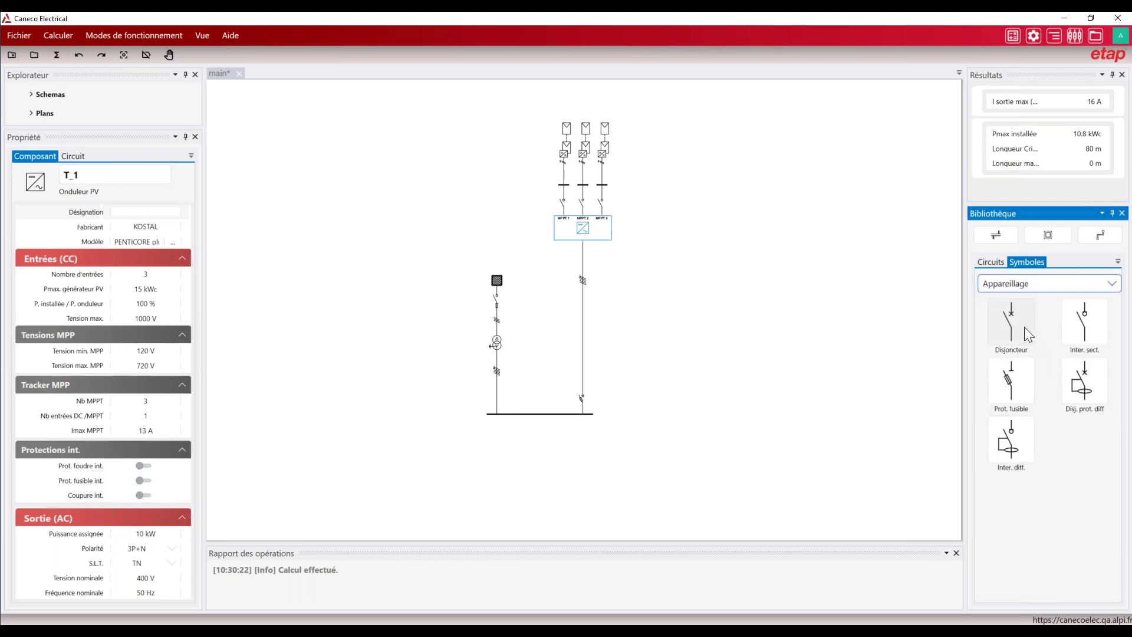
{"action": "left_click", "coordinate": [1029, 284]}
{"action": "left_click", "coordinate": [1024, 370]}
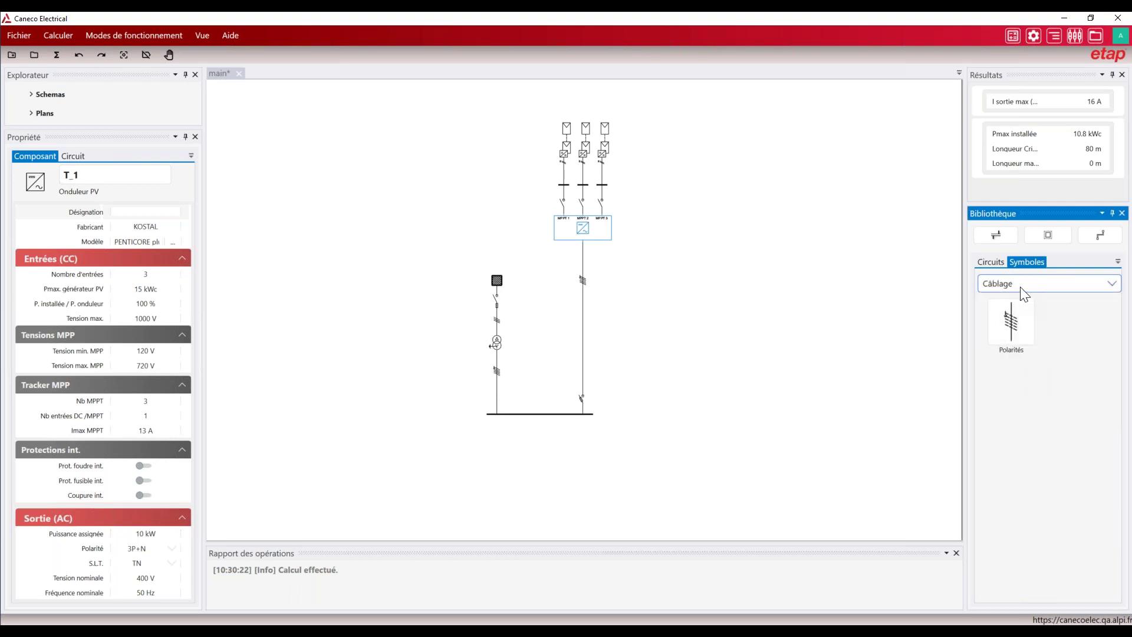
{"action": "left_click", "coordinate": [1024, 295]}
{"action": "left_click", "coordinate": [1024, 335]}
{"action": "left_click", "coordinate": [1028, 288]}
{"action": "left_click", "coordinate": [1018, 408]}
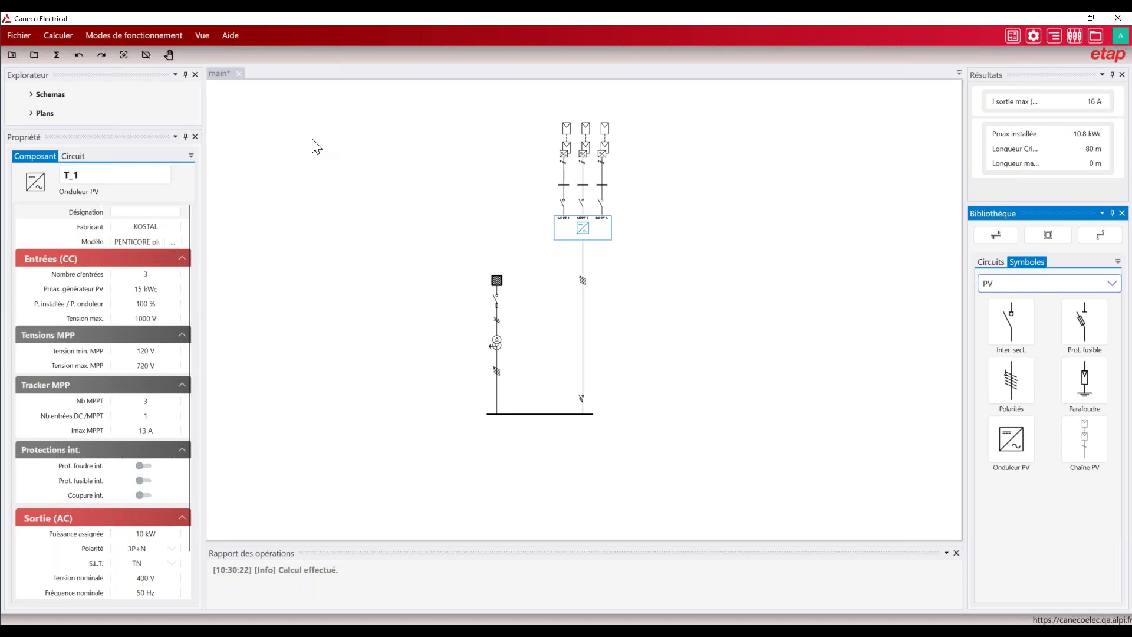
Step: Select the first PV string, hide the library, and examine the string's panel and optimiser properties
{"action": "left_click", "coordinate": [568, 150]}
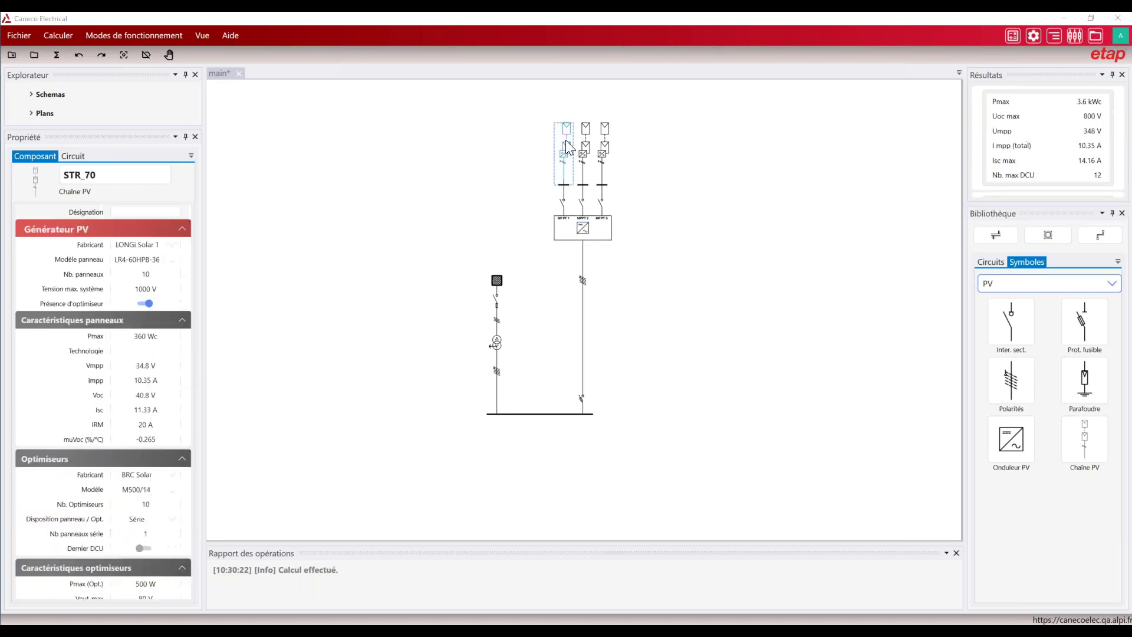
{"action": "left_click", "coordinate": [1122, 213]}
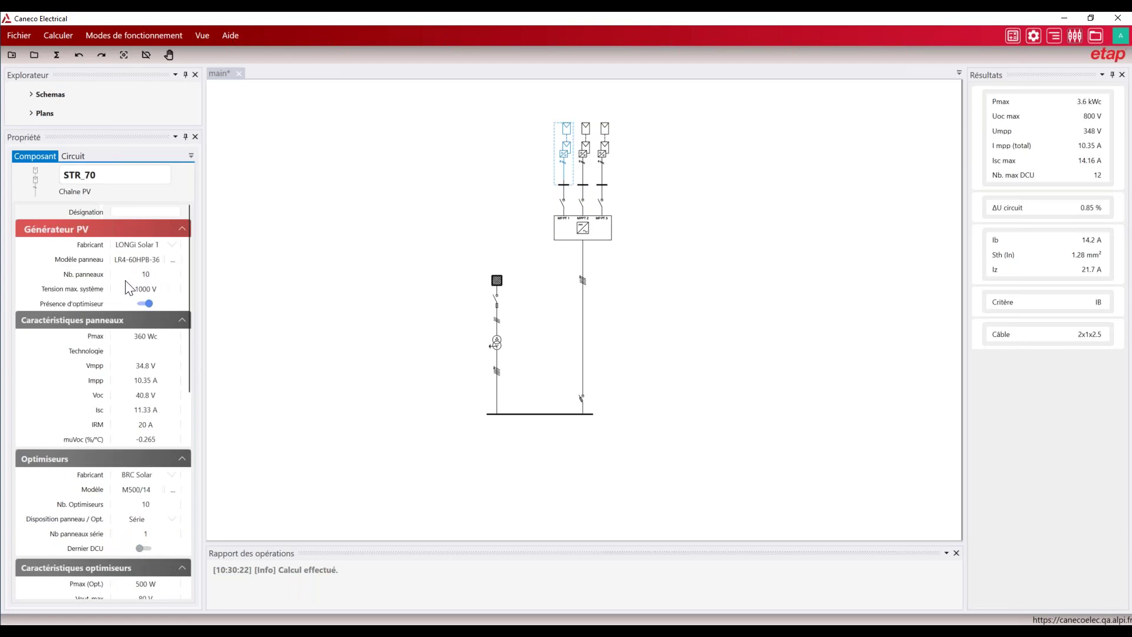
{"action": "scroll", "coordinate": [120, 287], "scroll_direction": "down", "scroll_amount": 1}
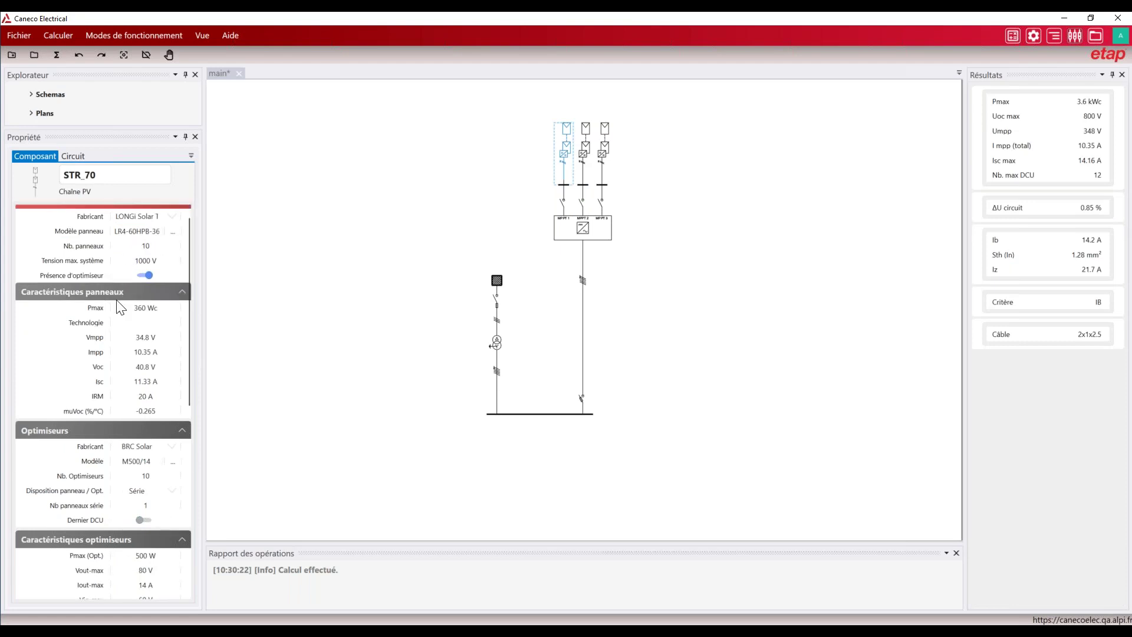
{"action": "scroll", "coordinate": [121, 306], "scroll_direction": "down", "scroll_amount": 1}
{"action": "scroll", "coordinate": [124, 390], "scroll_direction": "up", "scroll_amount": 1}
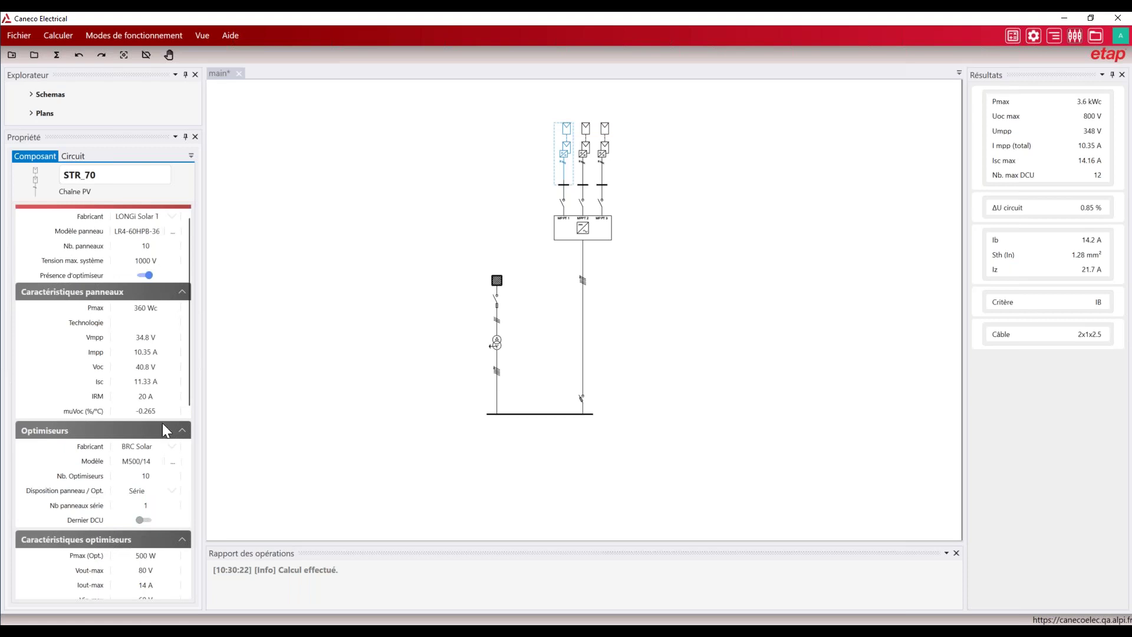
Step: Look through the optimiser model catalogue and the available optimiser manufacturers for the first PV string, without changing the selection
{"action": "left_click", "coordinate": [172, 461]}
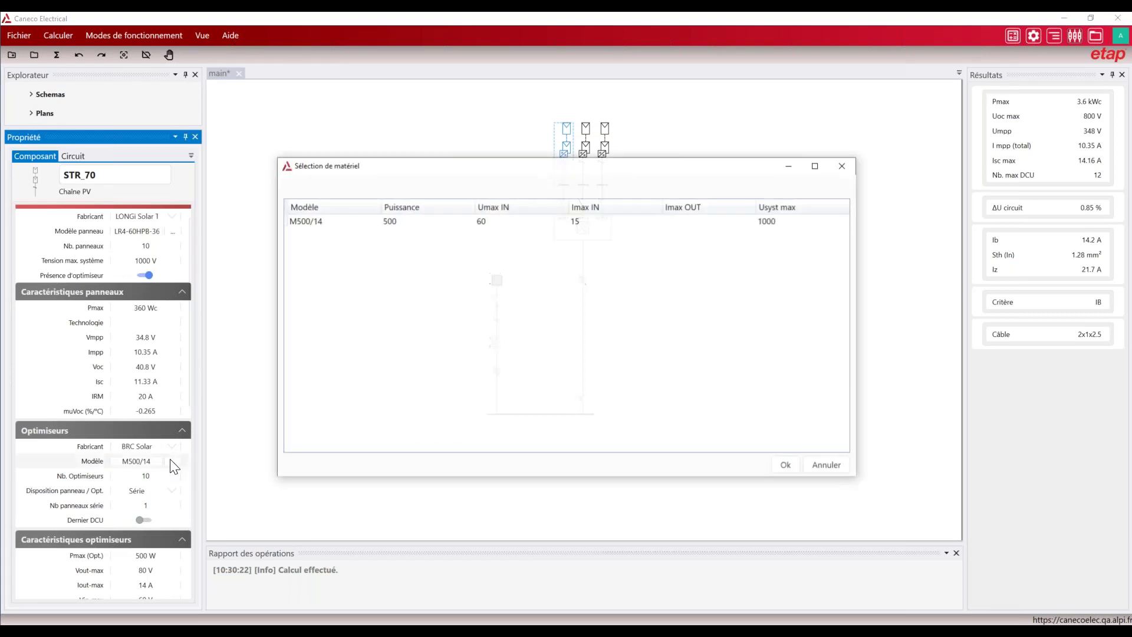
{"action": "left_click", "coordinate": [843, 165]}
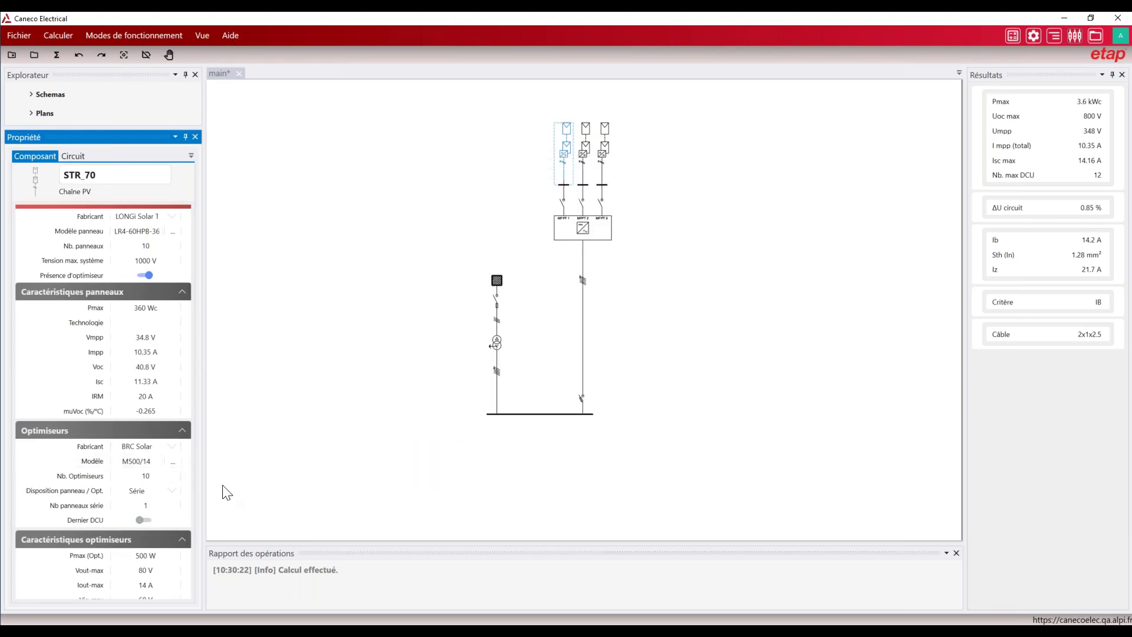
{"action": "left_click", "coordinate": [170, 447]}
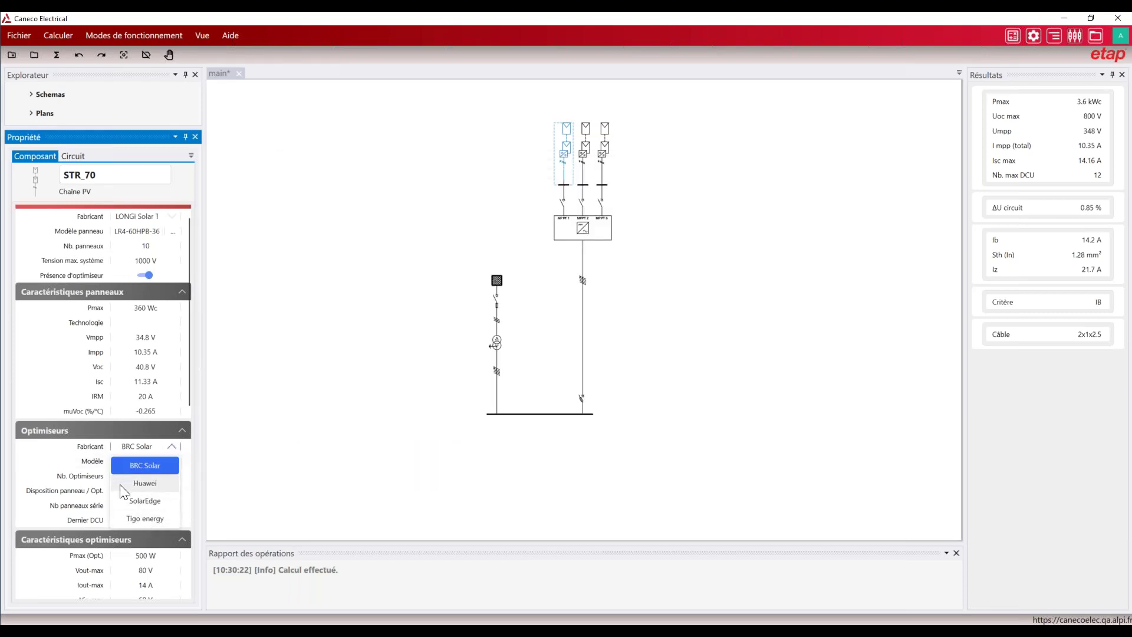
{"action": "left_click", "coordinate": [229, 426]}
Step: Select the fuse protection above the busbar on the inverter circuit and view its available manufacturers, keeping ABB
{"action": "left_click", "coordinate": [582, 407]}
{"action": "left_click", "coordinate": [582, 398]}
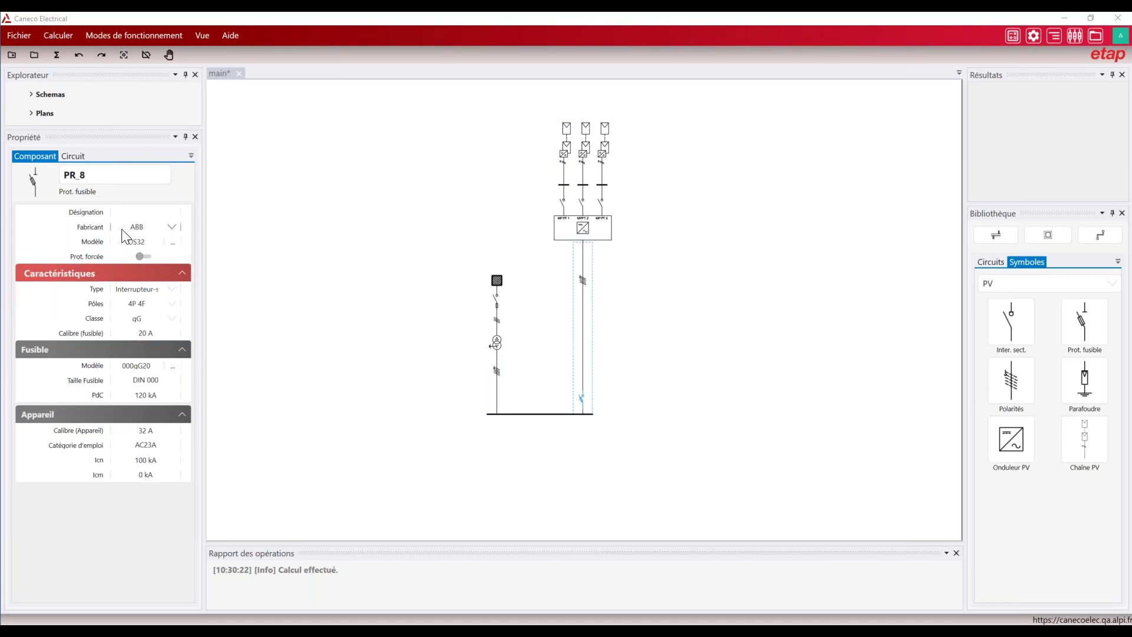
{"action": "left_click", "coordinate": [167, 228]}
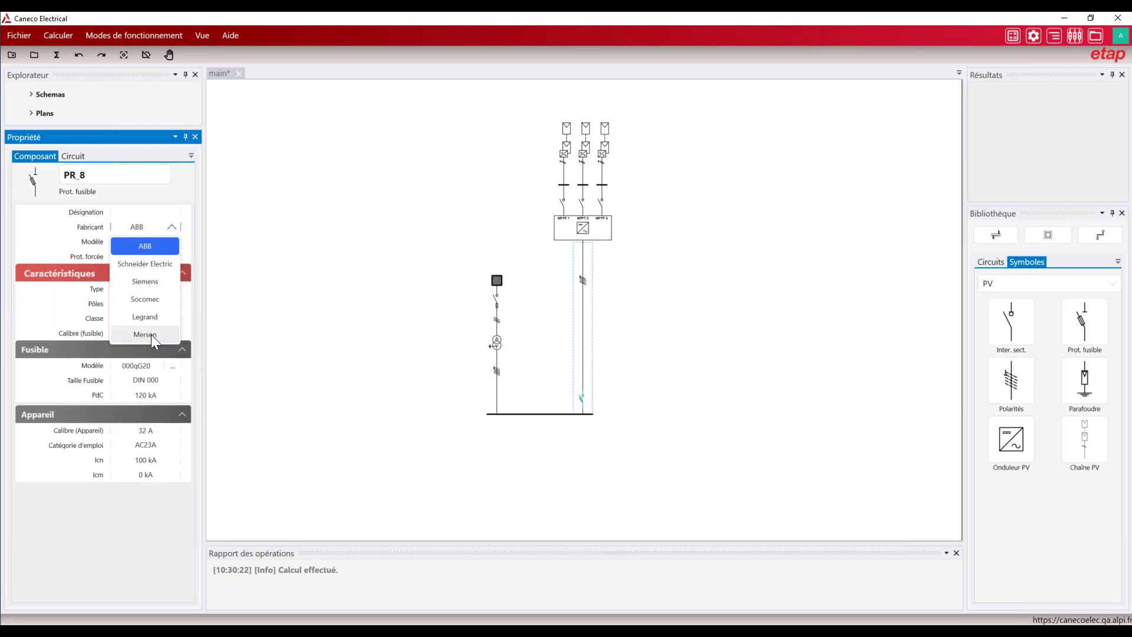
{"action": "left_click", "coordinate": [232, 330]}
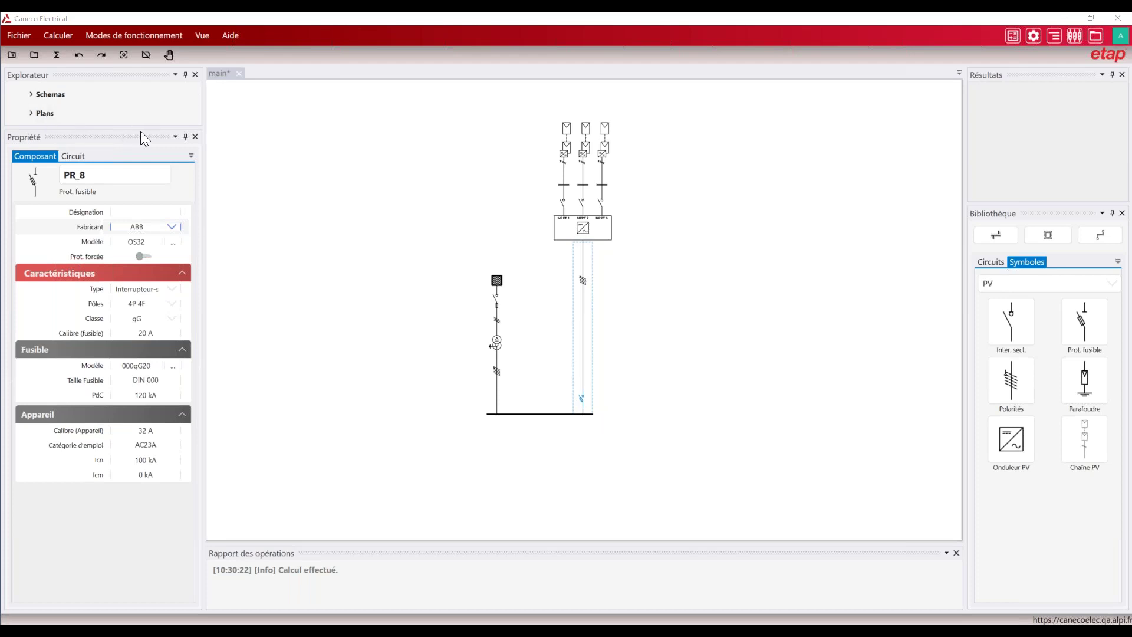
Step: Close the Optimiseurs Webinar project and discard its modifications
{"action": "left_click_drag", "start_coordinate": [140, 128], "coordinate": [139, 162]}
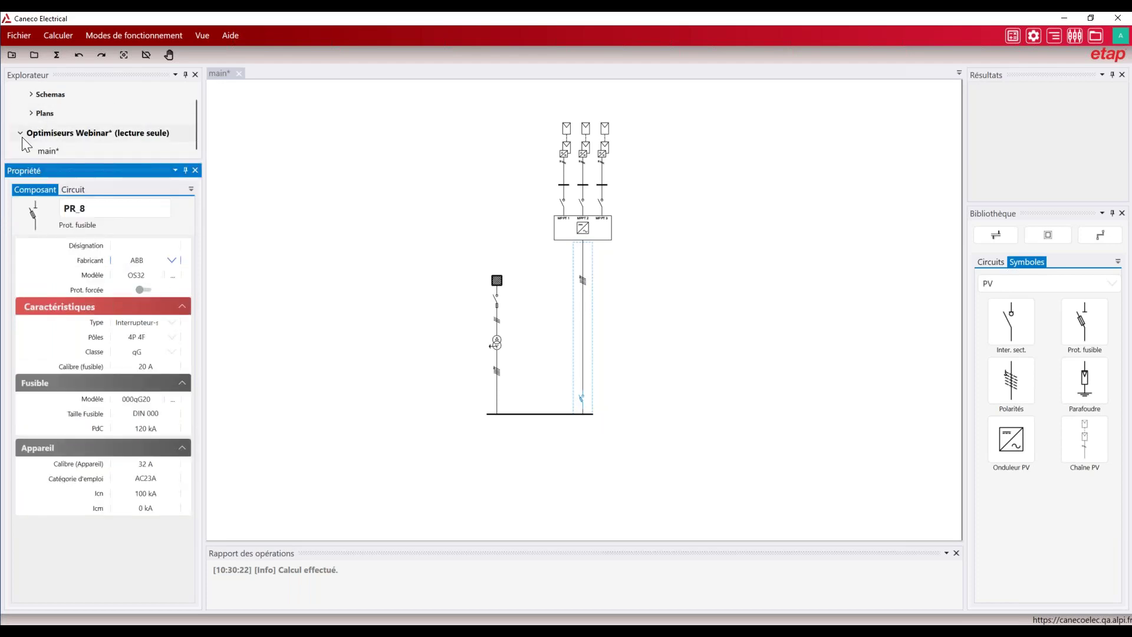
{"action": "right_click", "coordinate": [61, 137]}
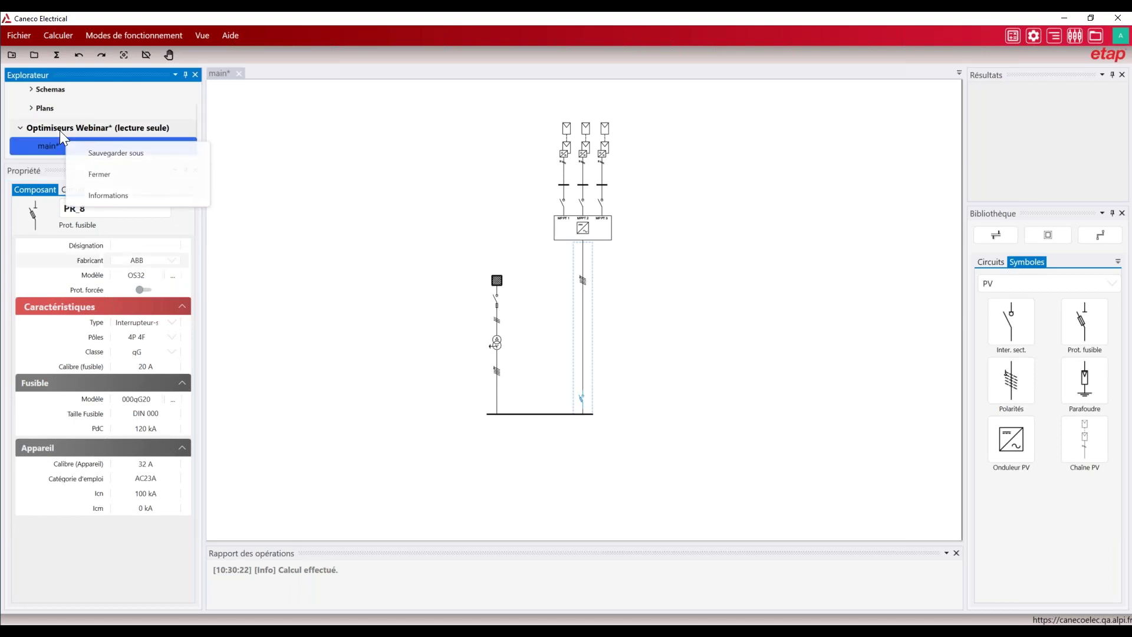
{"action": "left_click", "coordinate": [87, 163]}
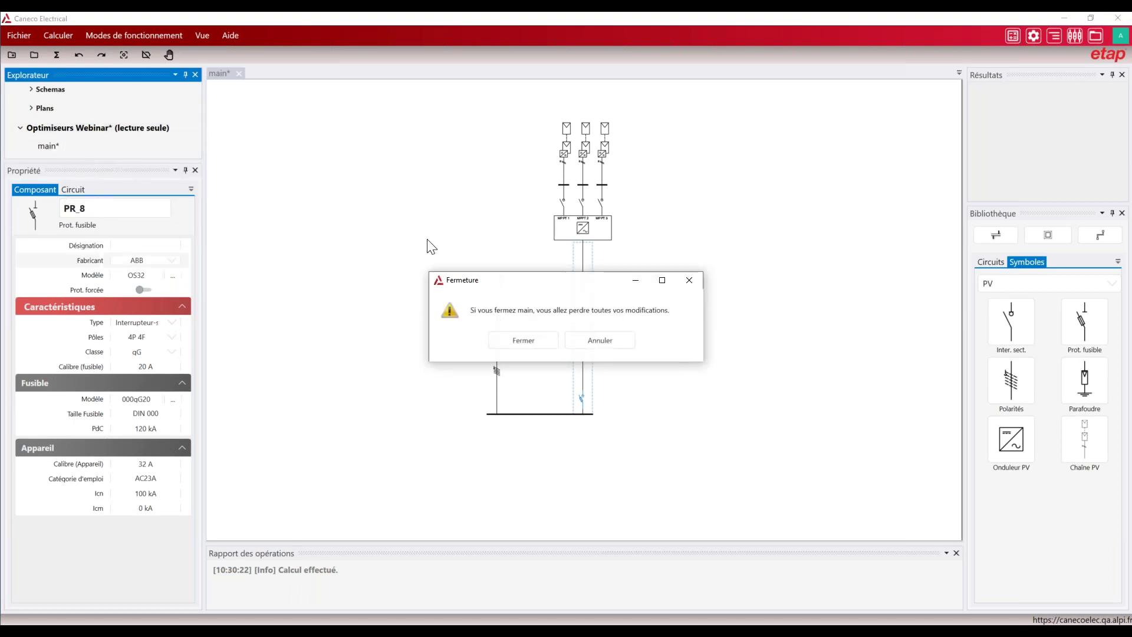
{"action": "left_click", "coordinate": [511, 345]}
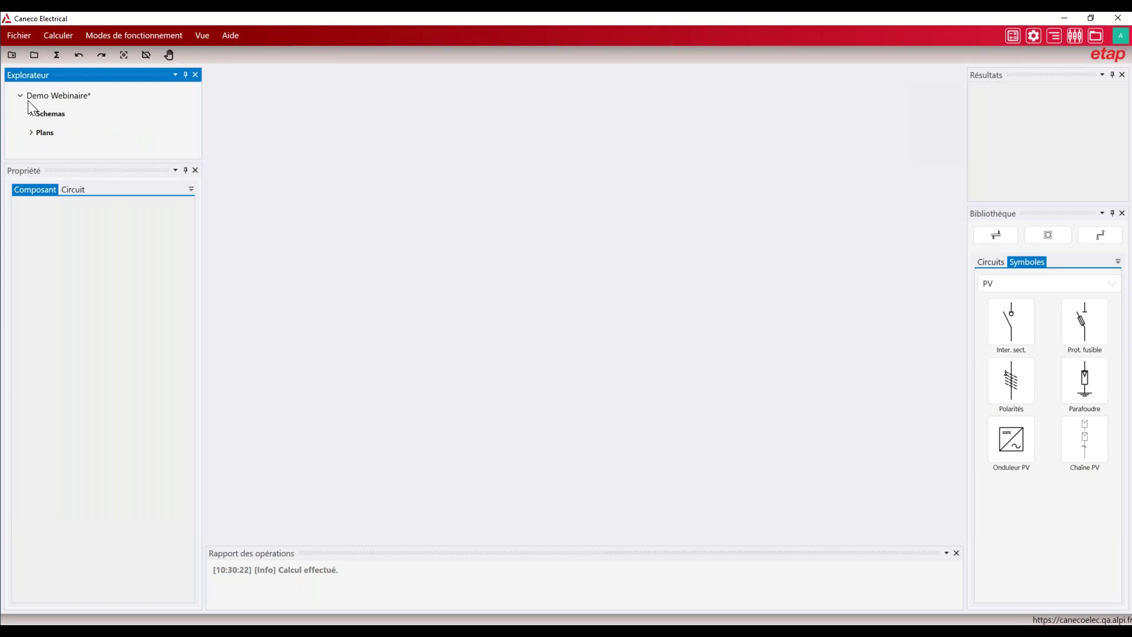
Step: Open the principal schematic of the Demo Webinaire project and select its entry in the project tree
{"action": "left_click", "coordinate": [30, 113]}
{"action": "double_click", "coordinate": [50, 132]}
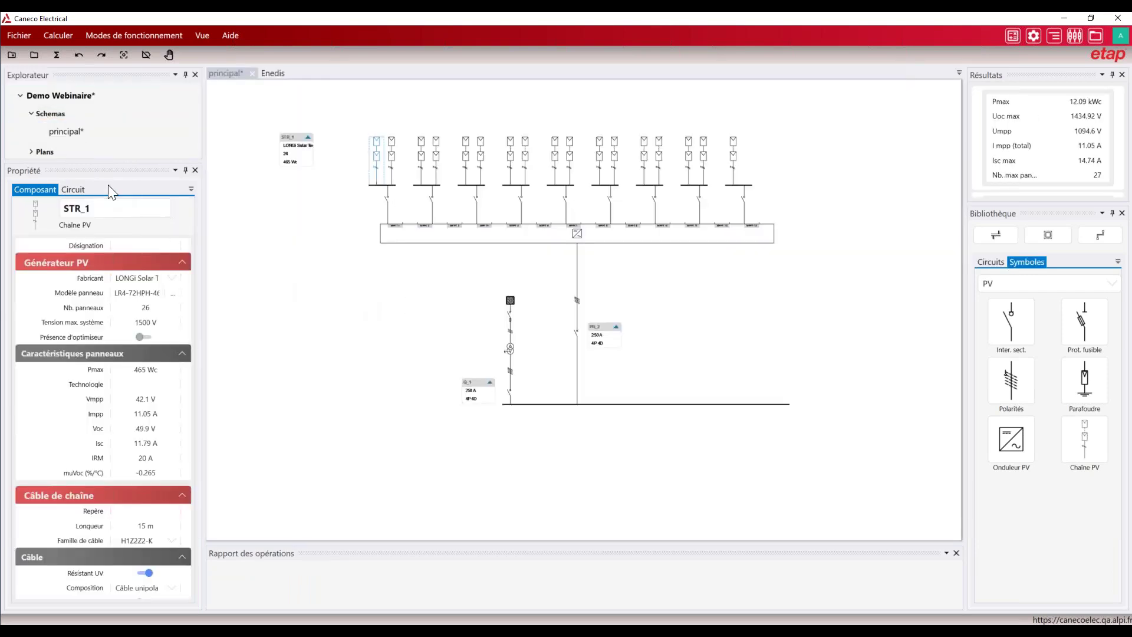
{"action": "left_click_drag", "start_coordinate": [103, 164], "coordinate": [102, 152]}
{"action": "left_click", "coordinate": [100, 133]}
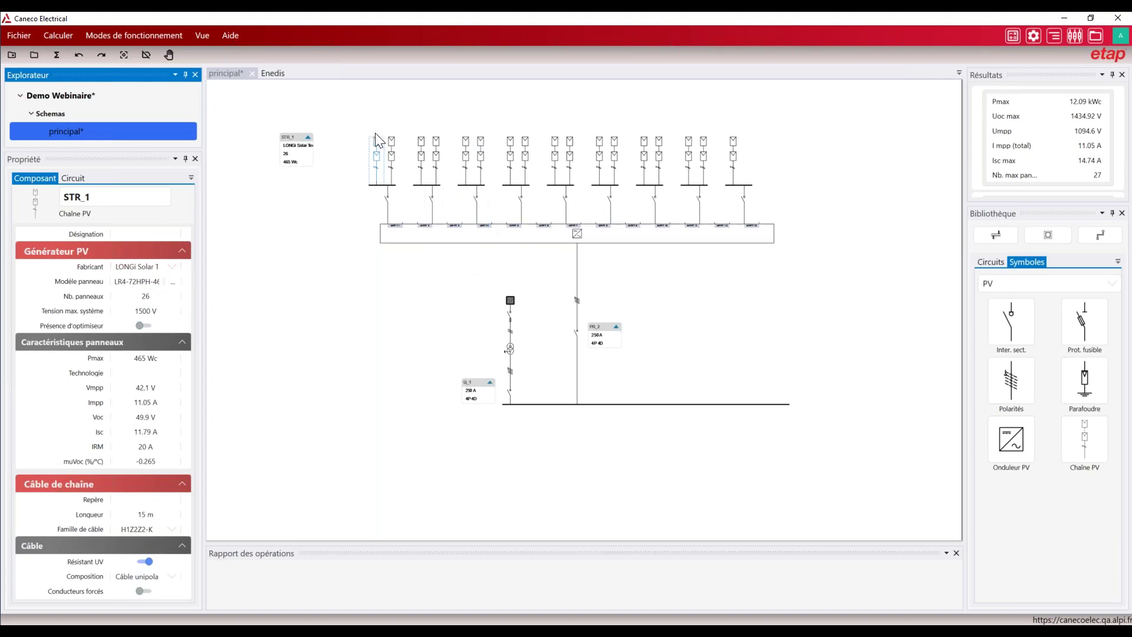
Step: Select the PV inverter in the principal schematic to display its component properties
{"action": "left_click", "coordinate": [399, 240]}
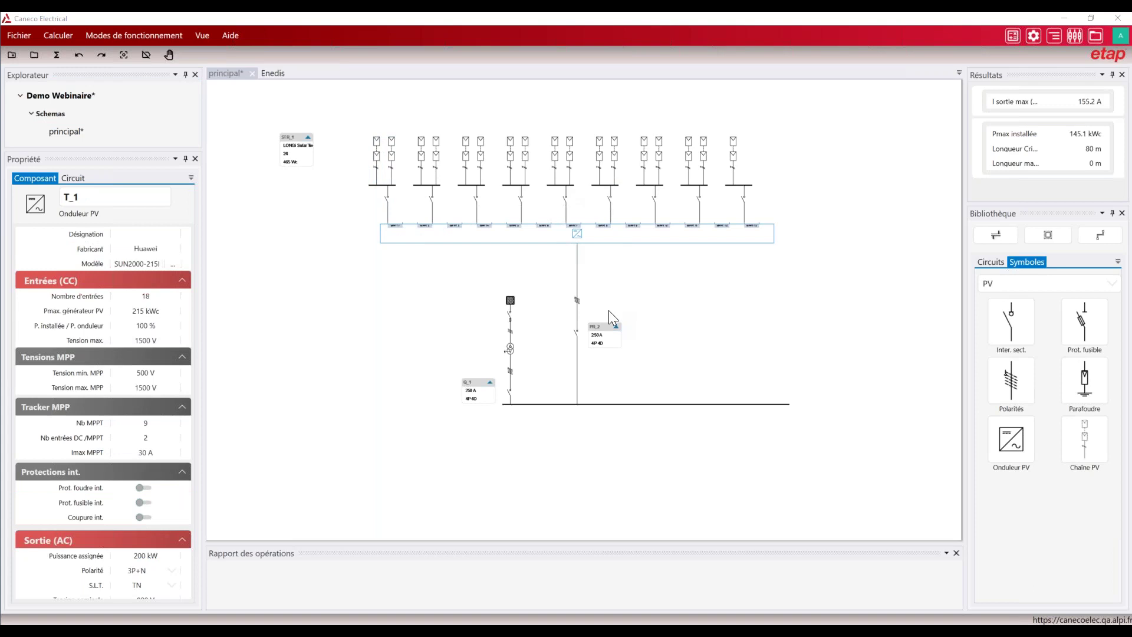
{"action": "scroll", "coordinate": [365, 227], "scroll_direction": "up", "scroll_amount": 1}
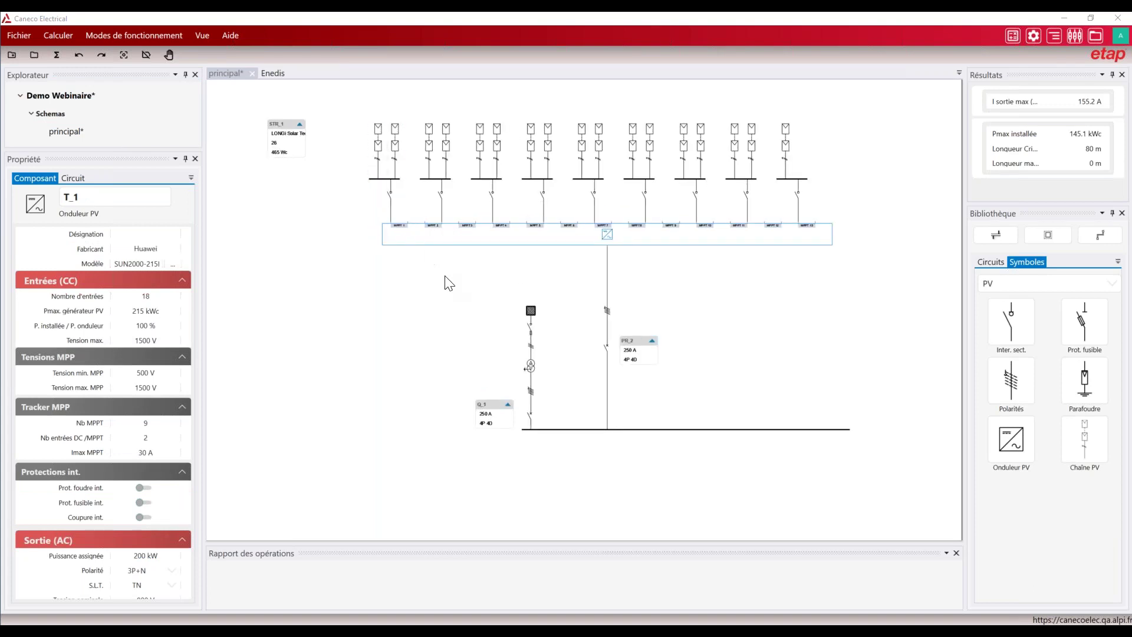
{"action": "middle_click_drag", "start_coordinate": [450, 287], "coordinate": [394, 272]}
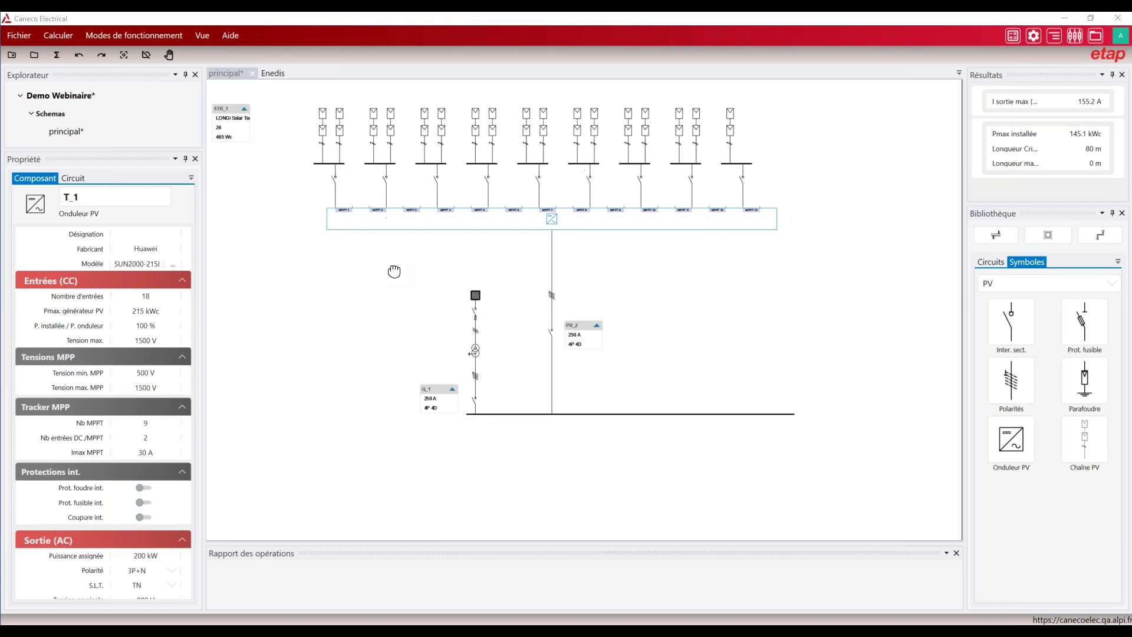
Step: Open the panel model catalogue for the first PV string on the first MPPT input and include manual entries
{"action": "left_click", "coordinate": [328, 140]}
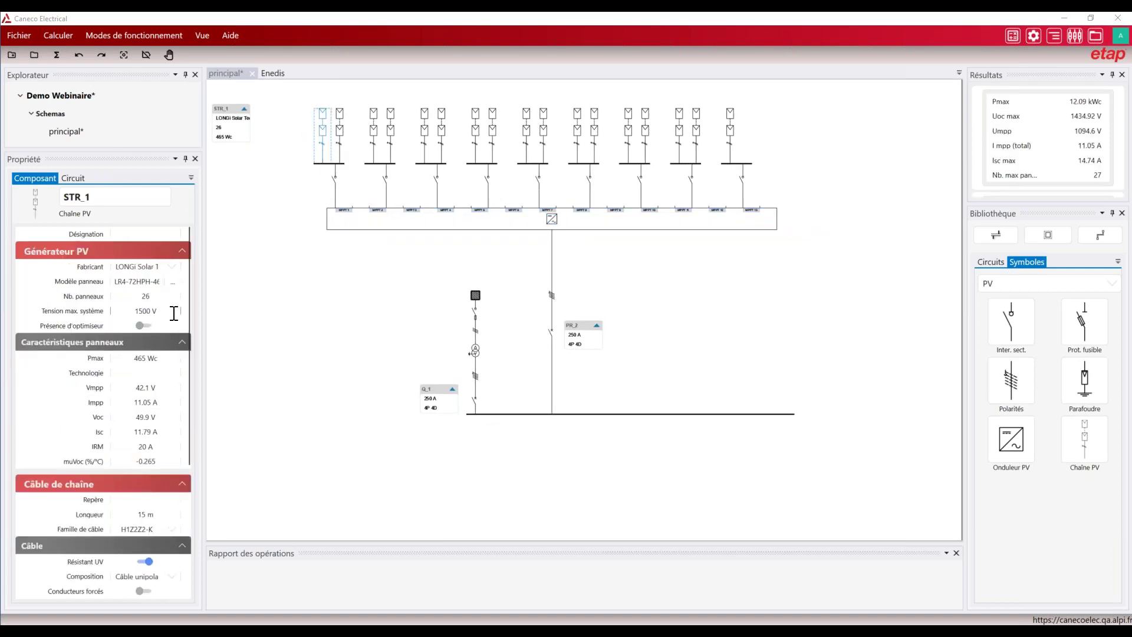
{"action": "left_click", "coordinate": [173, 282]}
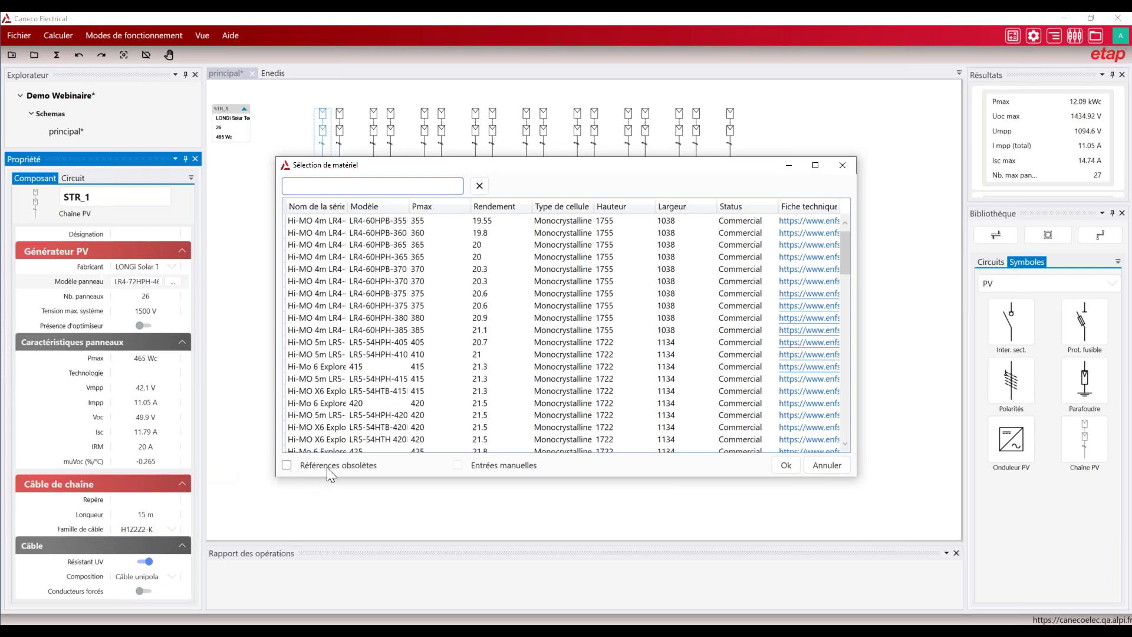
{"action": "left_click", "coordinate": [458, 466]}
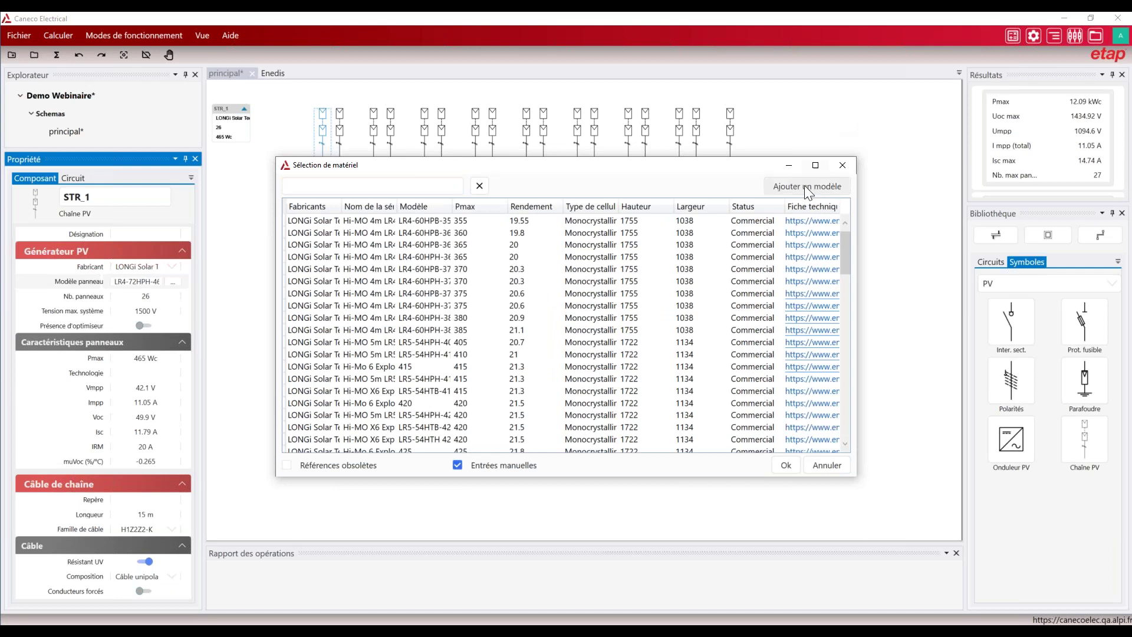
Step: Look through the fields of a blank manual panel model, then close the form and the catalogue without adding a model
{"action": "left_click", "coordinate": [806, 188]}
{"action": "left_click", "coordinate": [304, 198]}
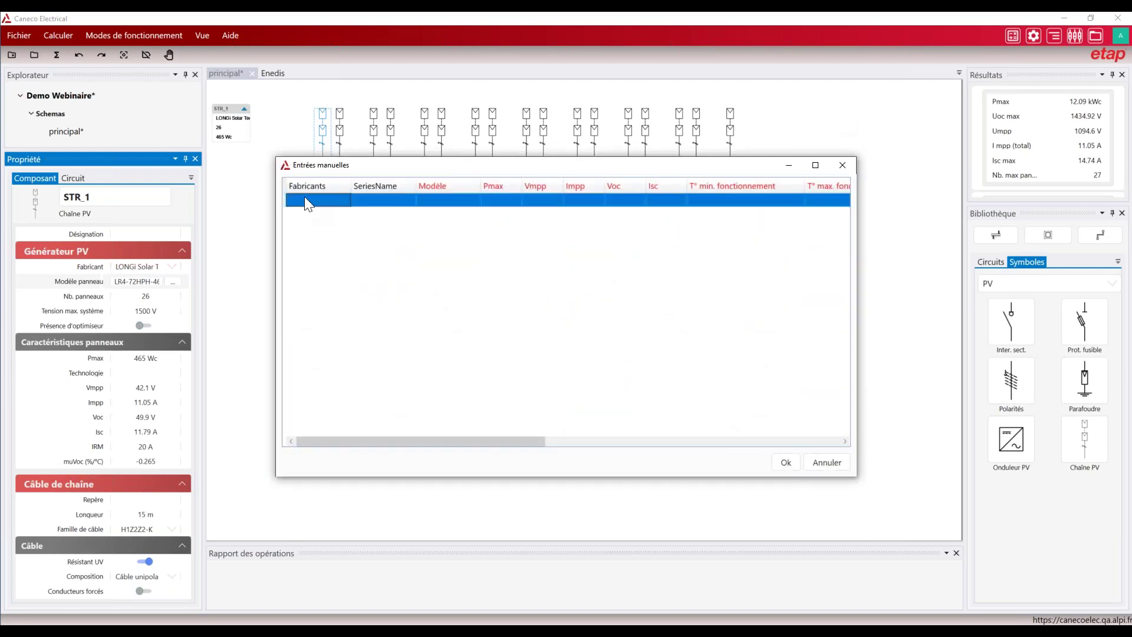
{"action": "left_click_drag", "start_coordinate": [447, 441], "coordinate": [703, 441]}
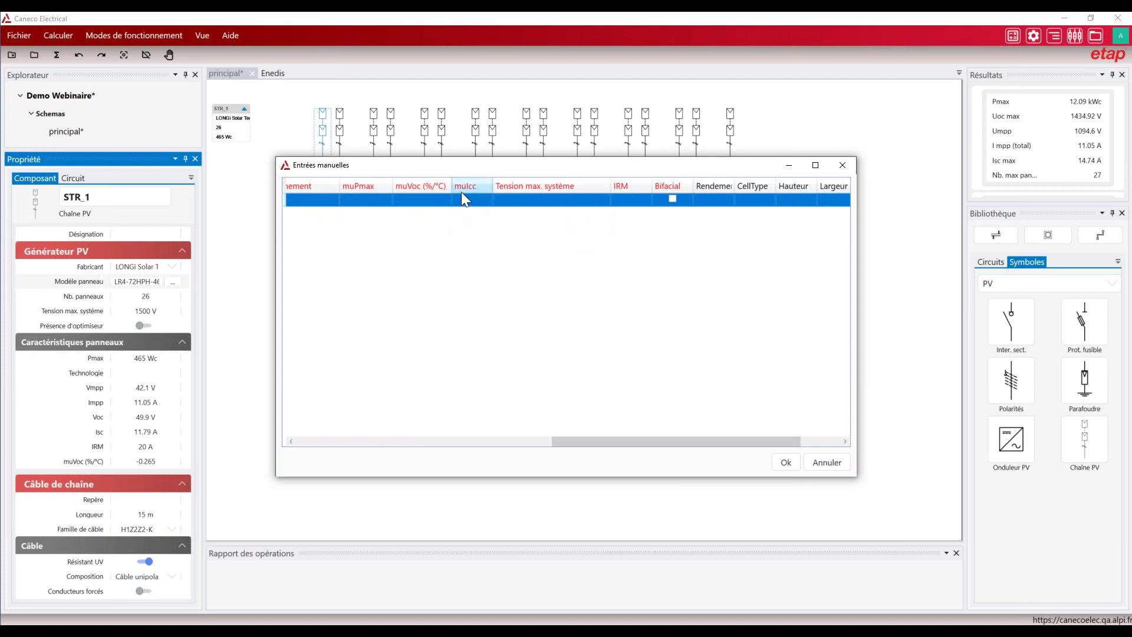
{"action": "left_click_drag", "start_coordinate": [725, 441], "coordinate": [785, 440]}
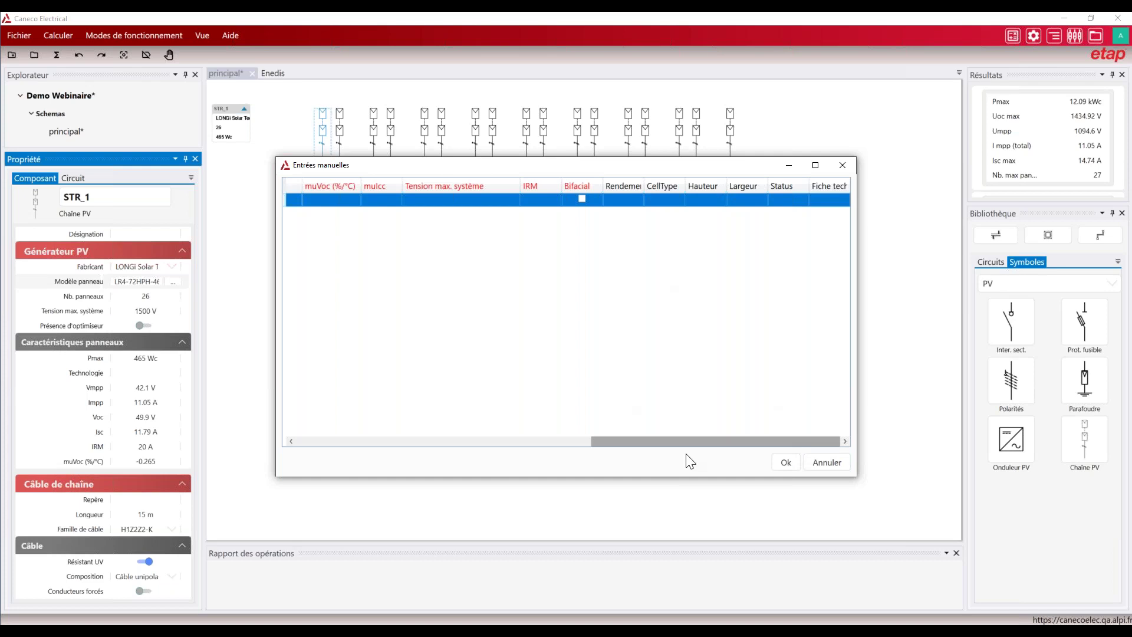
{"action": "left_click", "coordinate": [839, 171]}
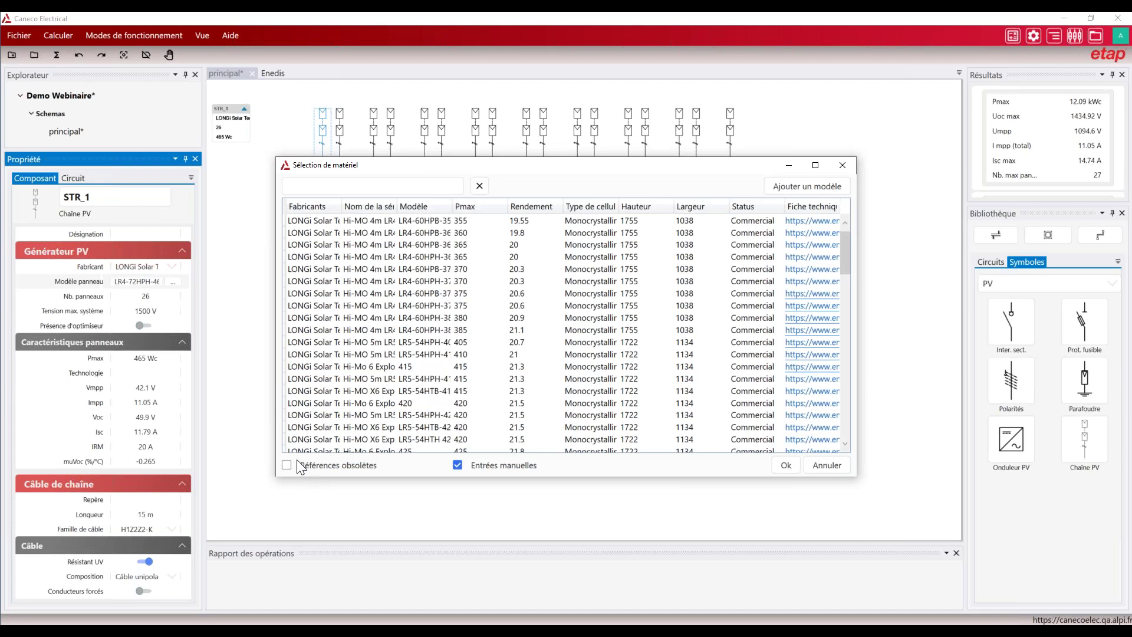
{"action": "left_click", "coordinate": [837, 169]}
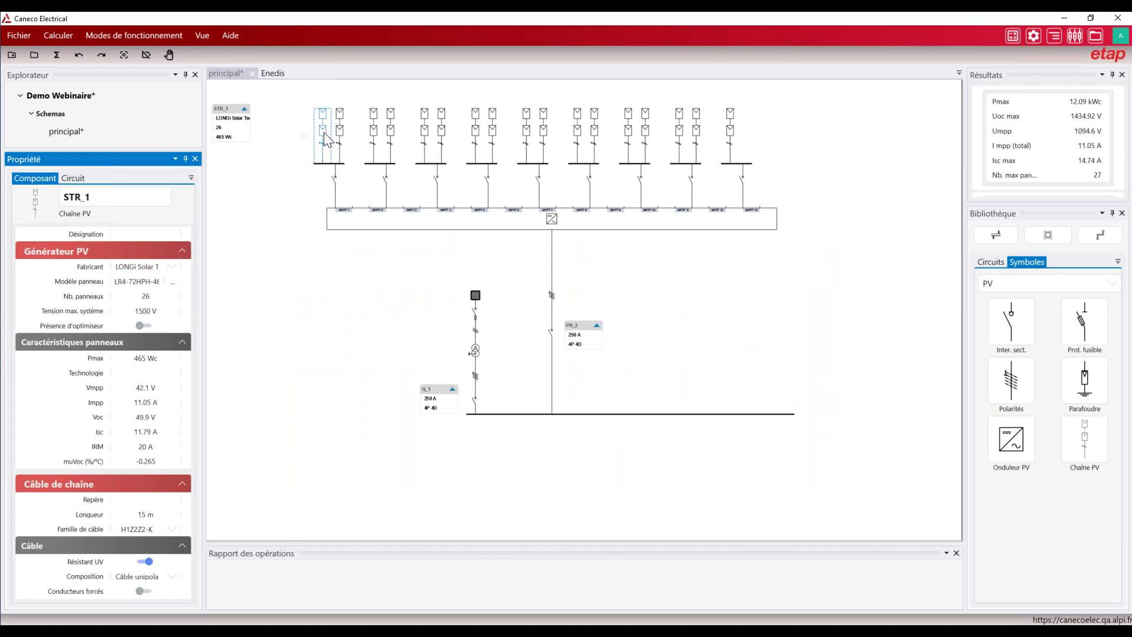
Step: View the PV inverter's model catalogue with manual entries included and its blank manual entry form, then close both without adding a model
{"action": "left_click", "coordinate": [450, 220]}
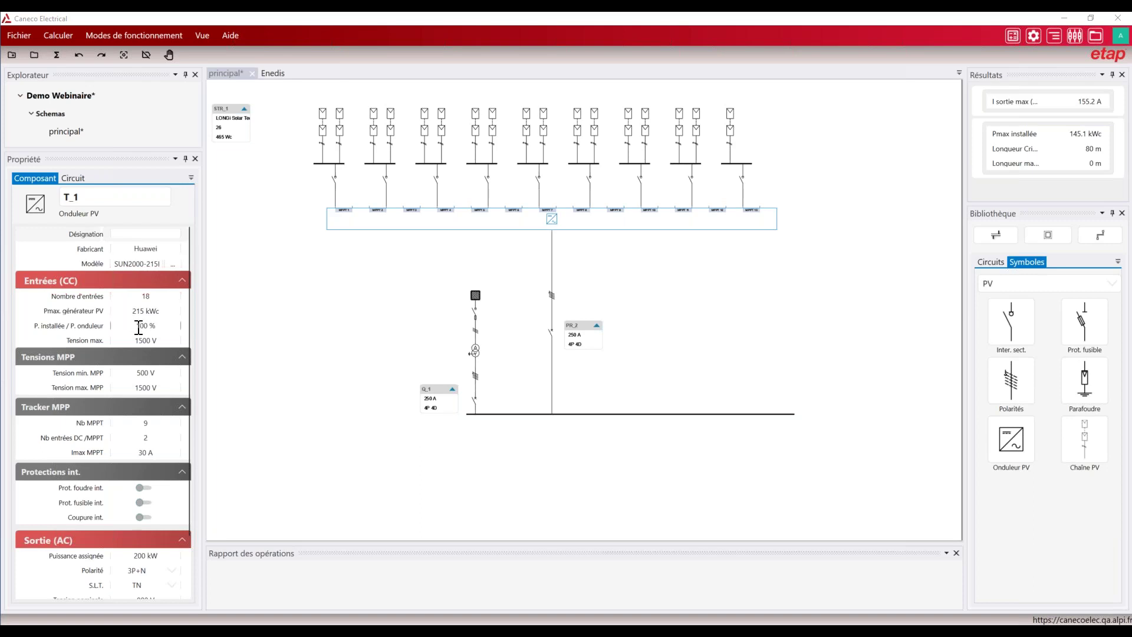
{"action": "left_click", "coordinate": [174, 263]}
{"action": "left_click", "coordinate": [291, 467]}
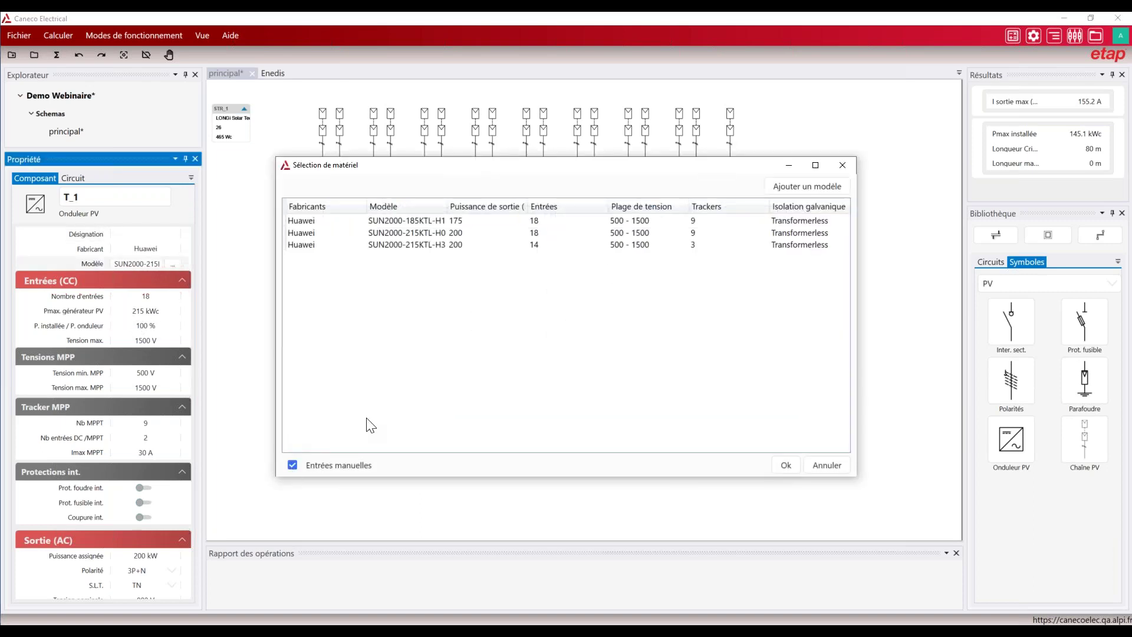
{"action": "left_click", "coordinate": [776, 190]}
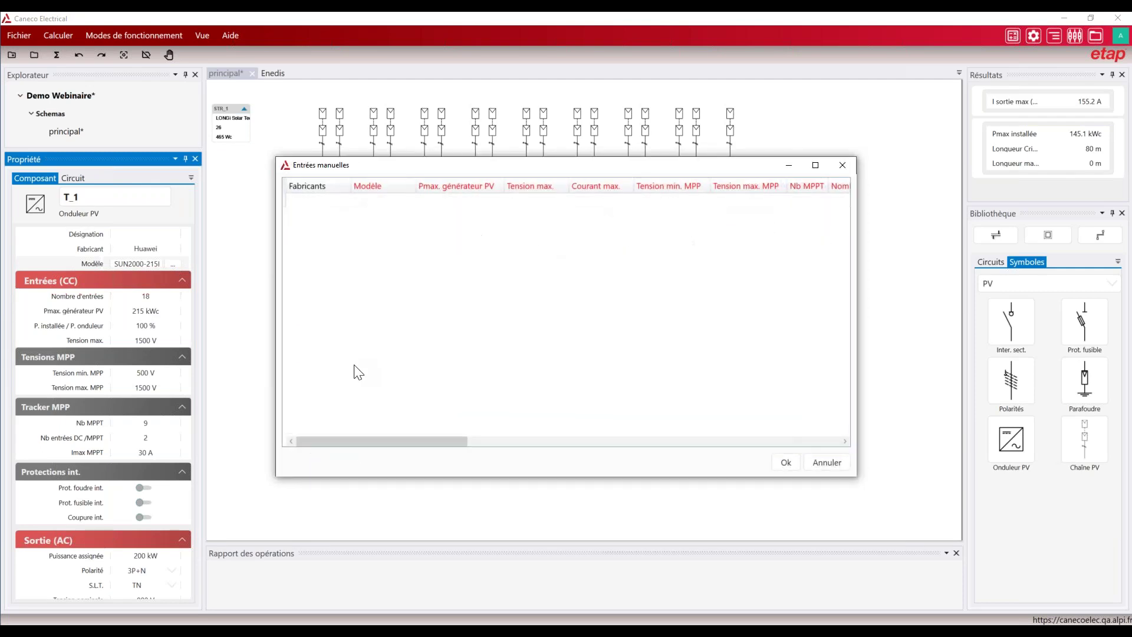
{"action": "left_click_drag", "start_coordinate": [385, 442], "coordinate": [329, 371]}
{"action": "left_click", "coordinate": [843, 166]}
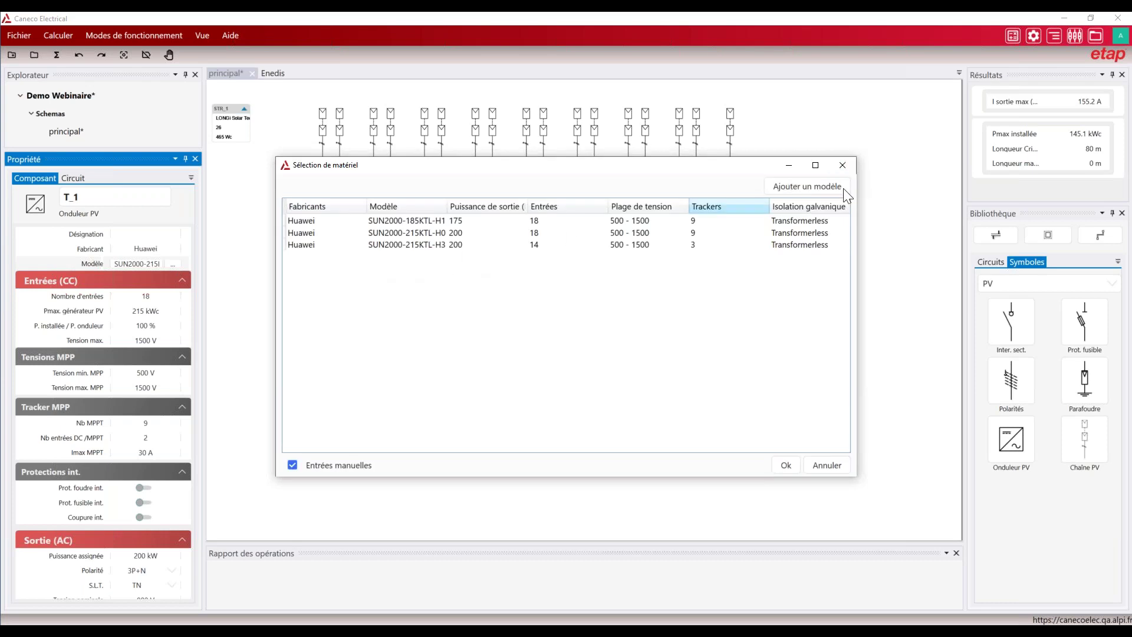
{"action": "left_click", "coordinate": [853, 166]}
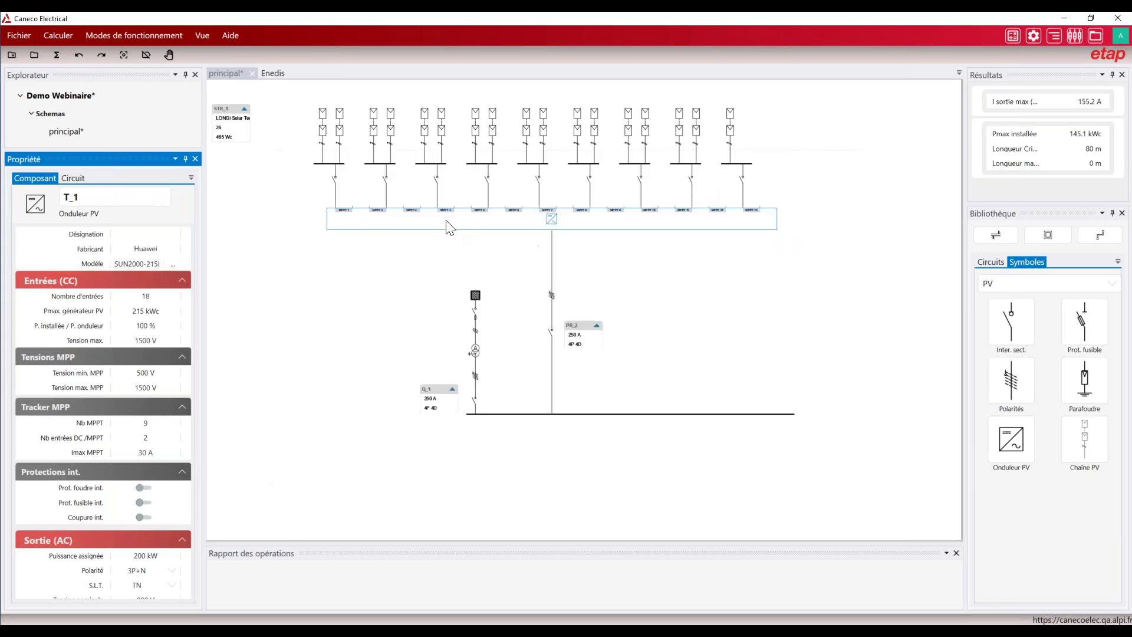
Step: Review the inverter's input and AC output properties, then run the project calculation
{"action": "scroll", "coordinate": [73, 374], "scroll_direction": "down", "scroll_amount": 2}
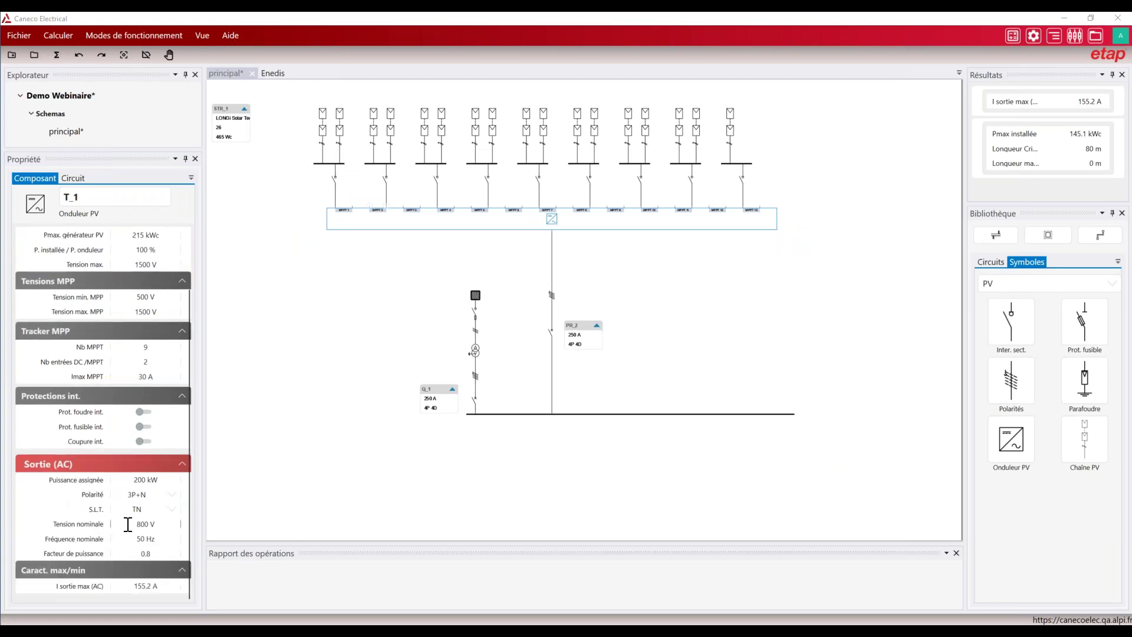
{"action": "scroll", "coordinate": [125, 523], "scroll_direction": "up", "scroll_amount": 2}
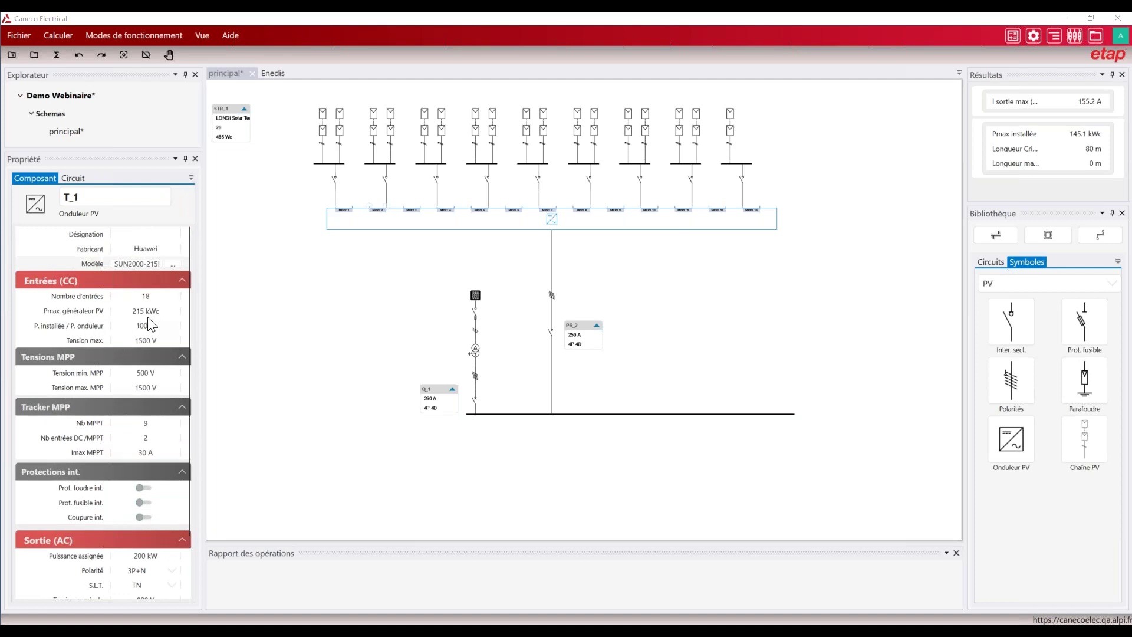
{"action": "scroll", "coordinate": [252, 322], "scroll_direction": "up", "scroll_amount": 1}
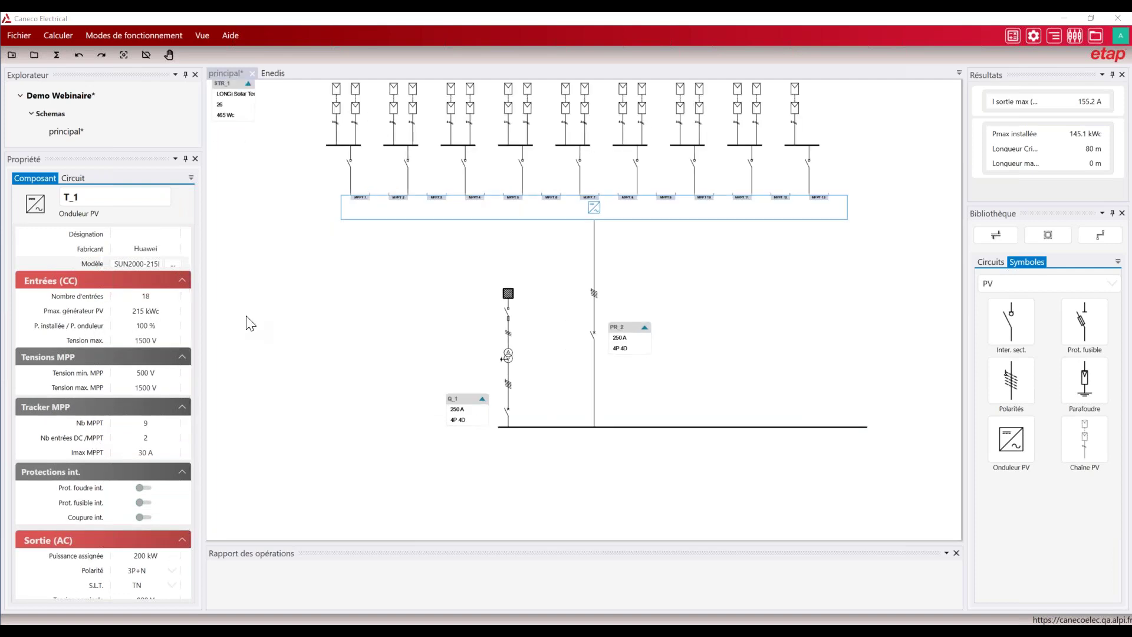
{"action": "scroll", "coordinate": [251, 322], "scroll_direction": "down", "scroll_amount": 1}
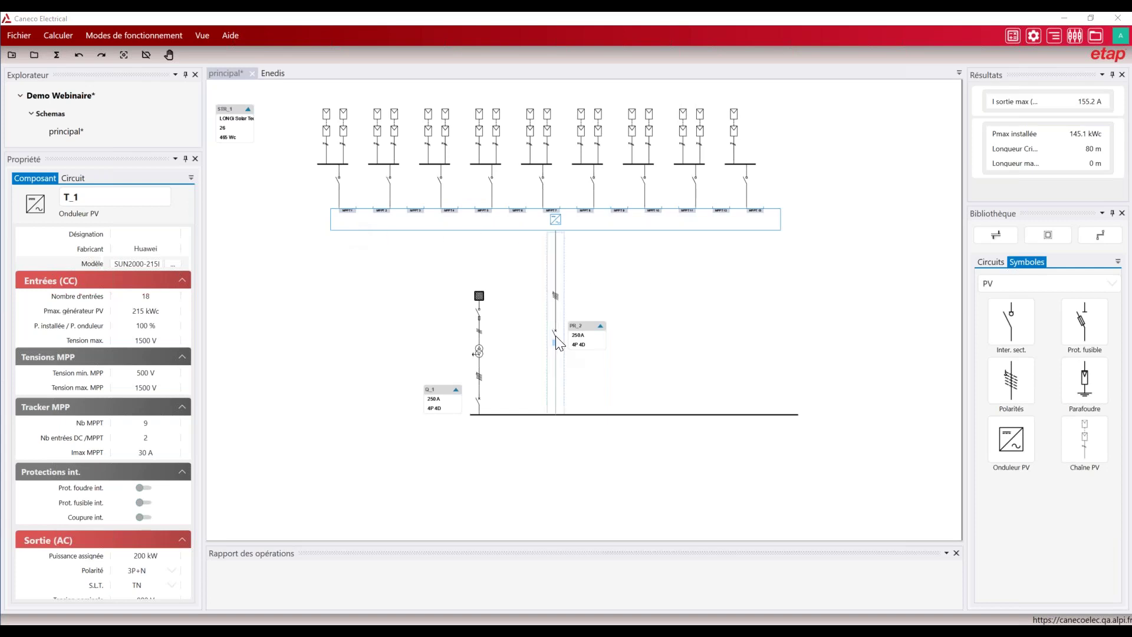
{"action": "left_click", "coordinate": [58, 55]}
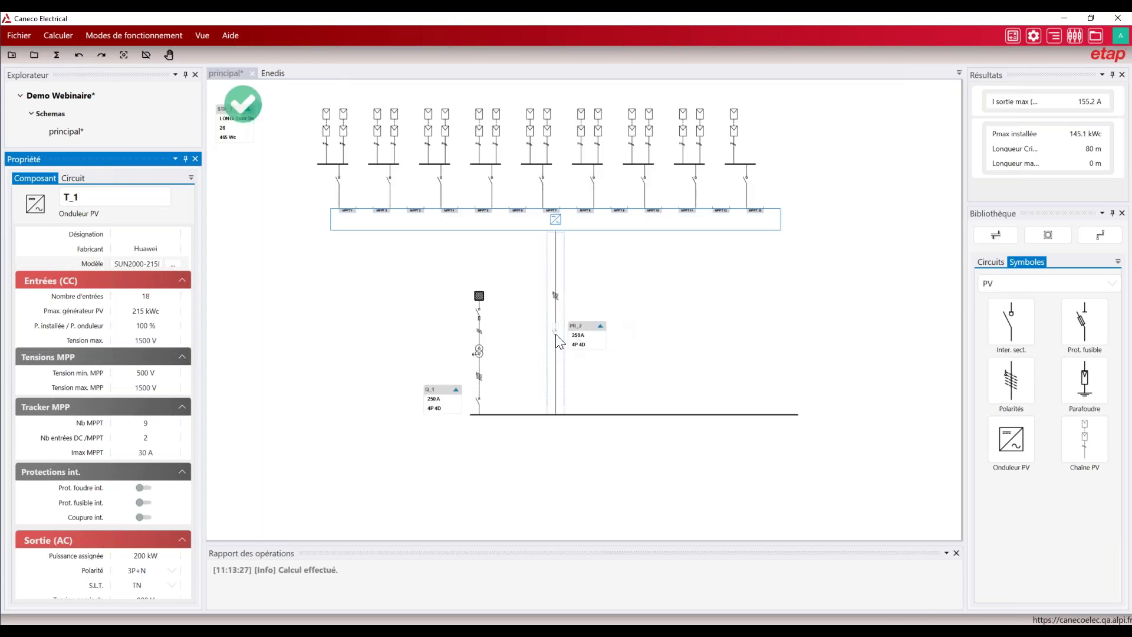
Step: Select the circuit breaker below the inverter and view its available manufacturers, keeping Schneider Electric
{"action": "left_click", "coordinate": [556, 334]}
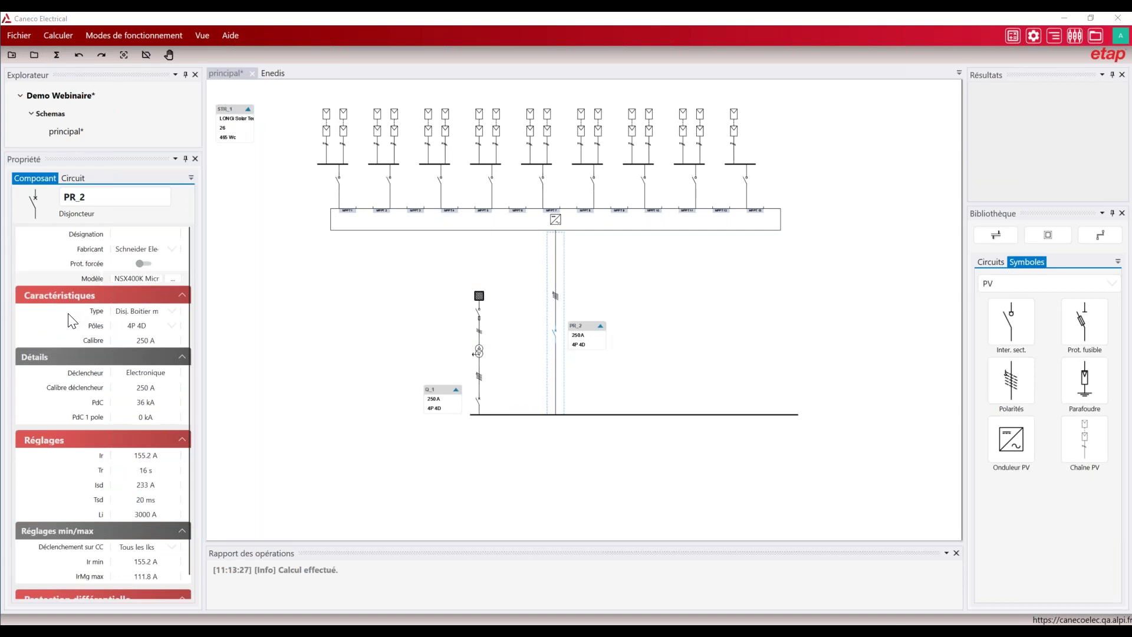
{"action": "left_click", "coordinate": [174, 249]}
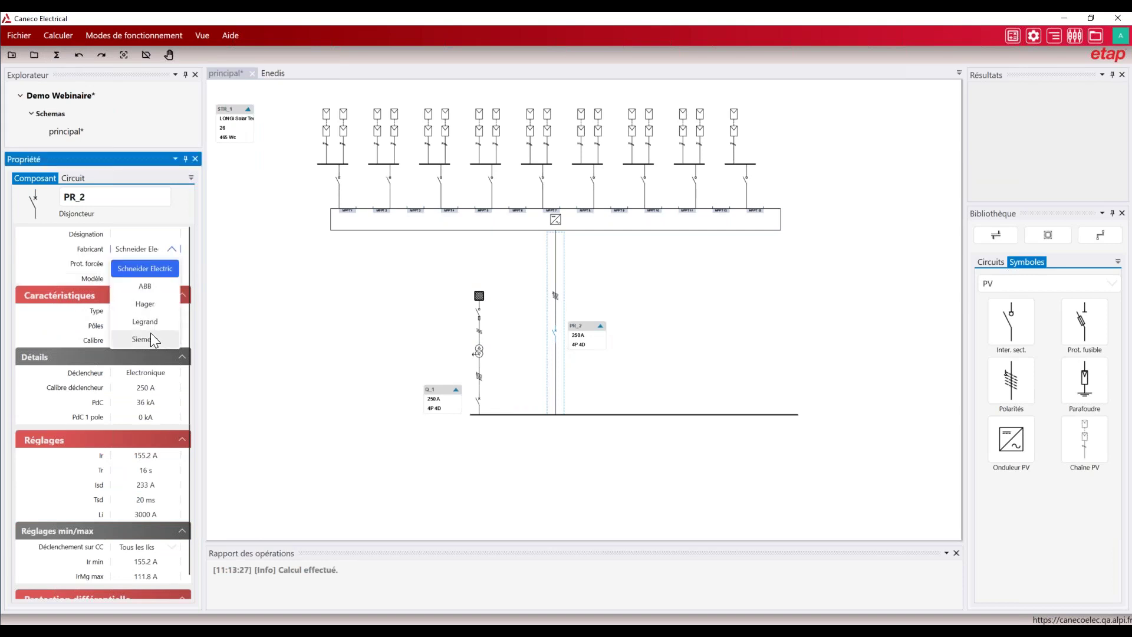
{"action": "left_click", "coordinate": [303, 321]}
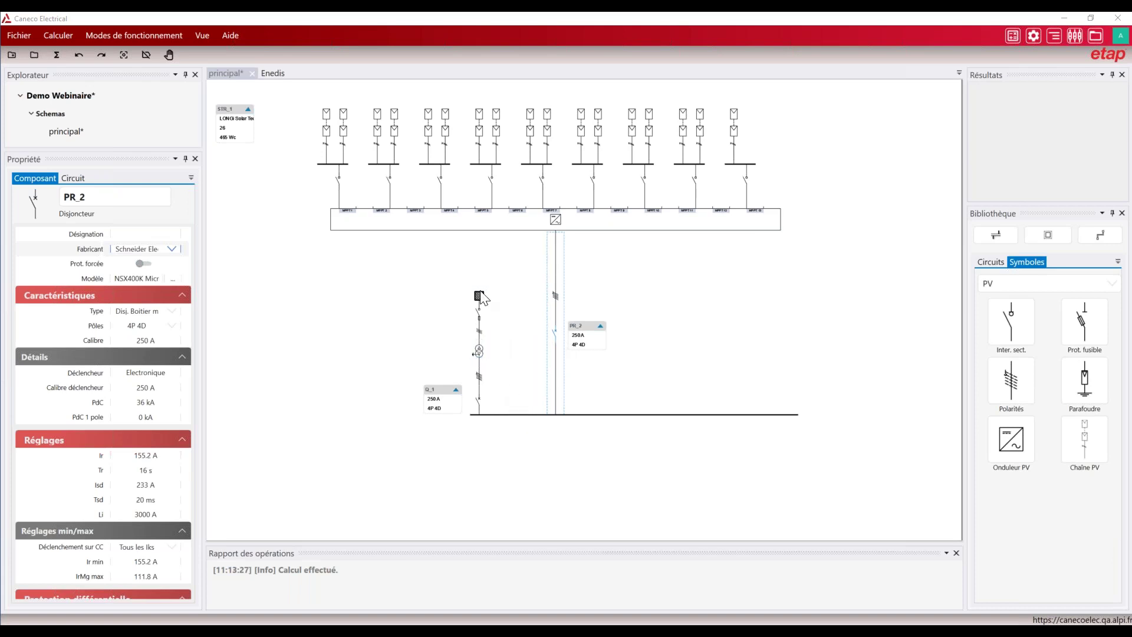
Step: Inspect the properties of the HT supply, the transformer and the HT cable between them
{"action": "scroll", "coordinate": [484, 410], "scroll_direction": "up", "scroll_amount": 1}
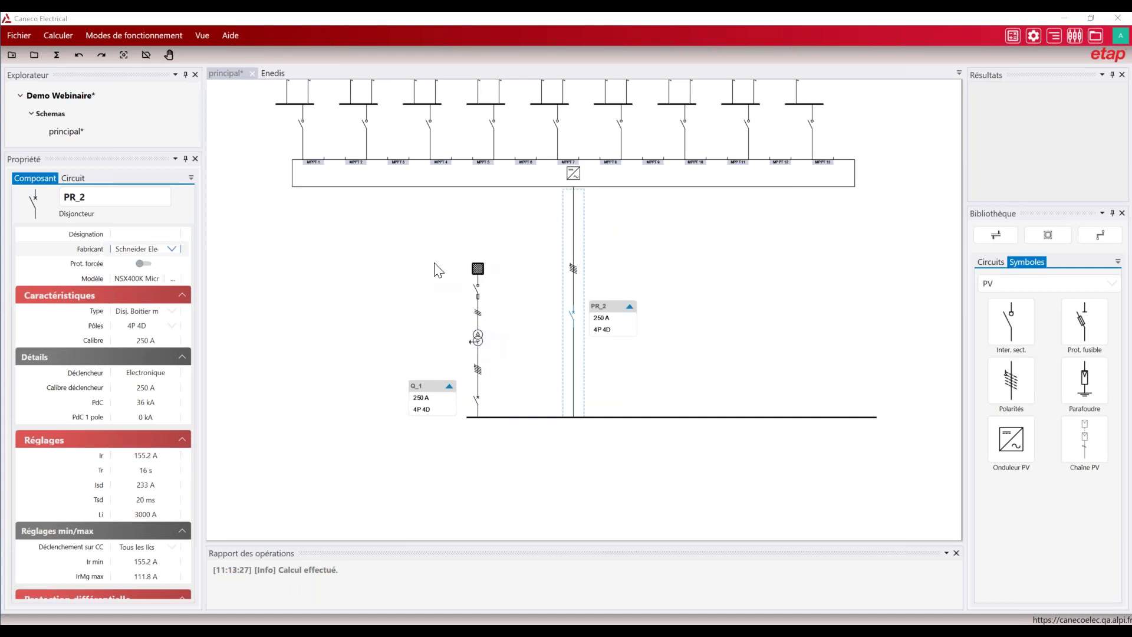
{"action": "left_click", "coordinate": [478, 270]}
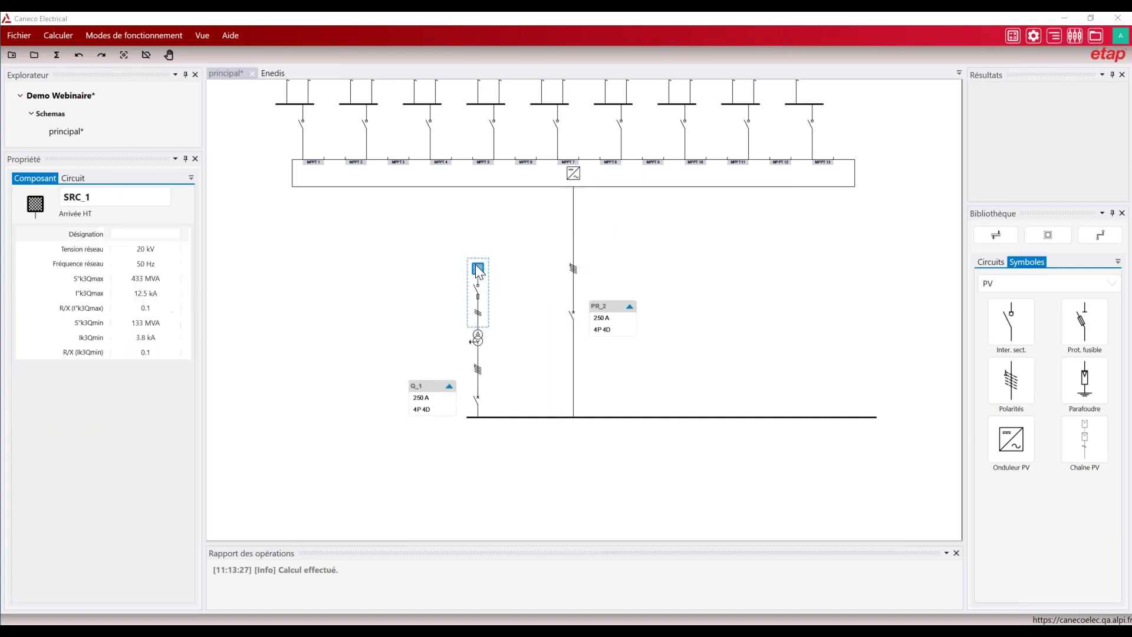
{"action": "left_click", "coordinate": [477, 340]}
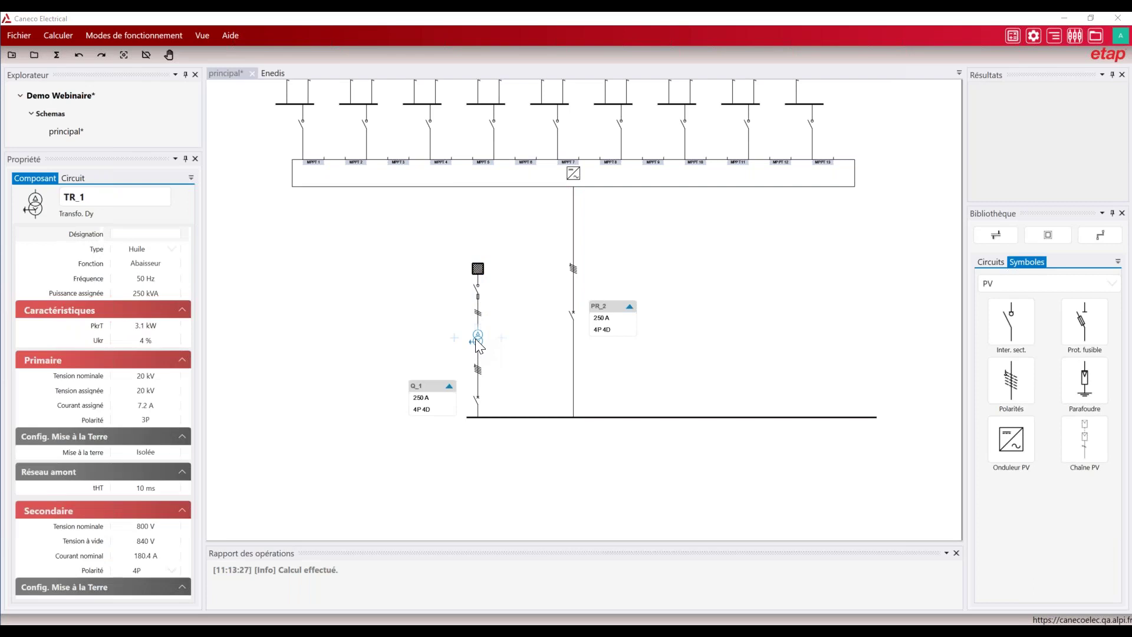
{"action": "left_click", "coordinate": [479, 314]}
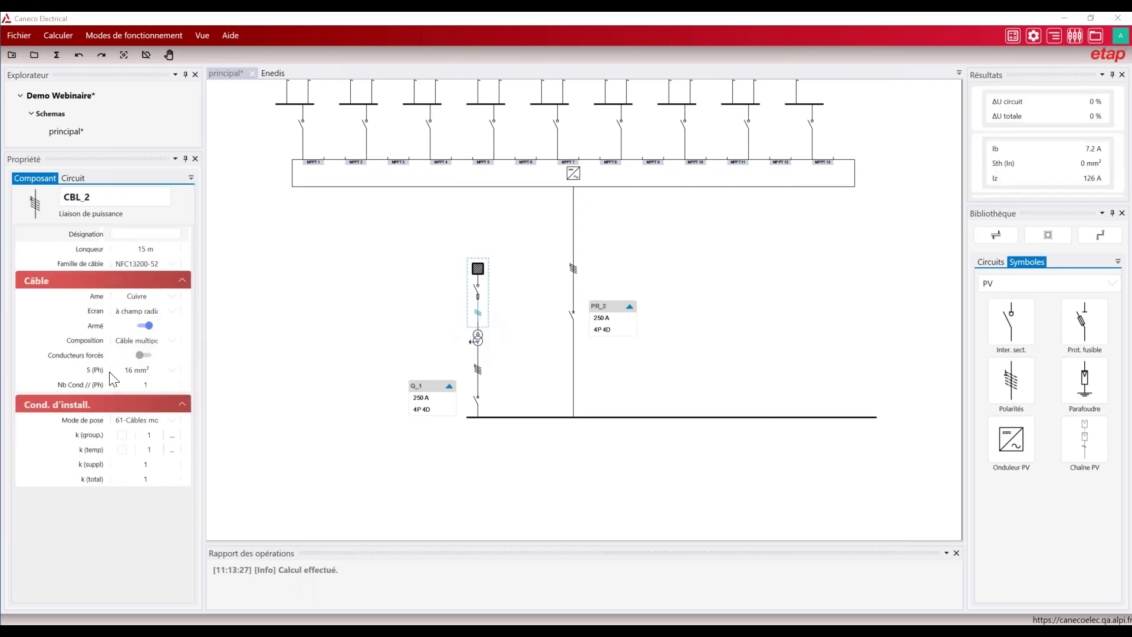
Step: Select the HT fuse protection below the supply and view the available fuse manufacturers, keeping ABB
{"action": "left_click", "coordinate": [477, 294]}
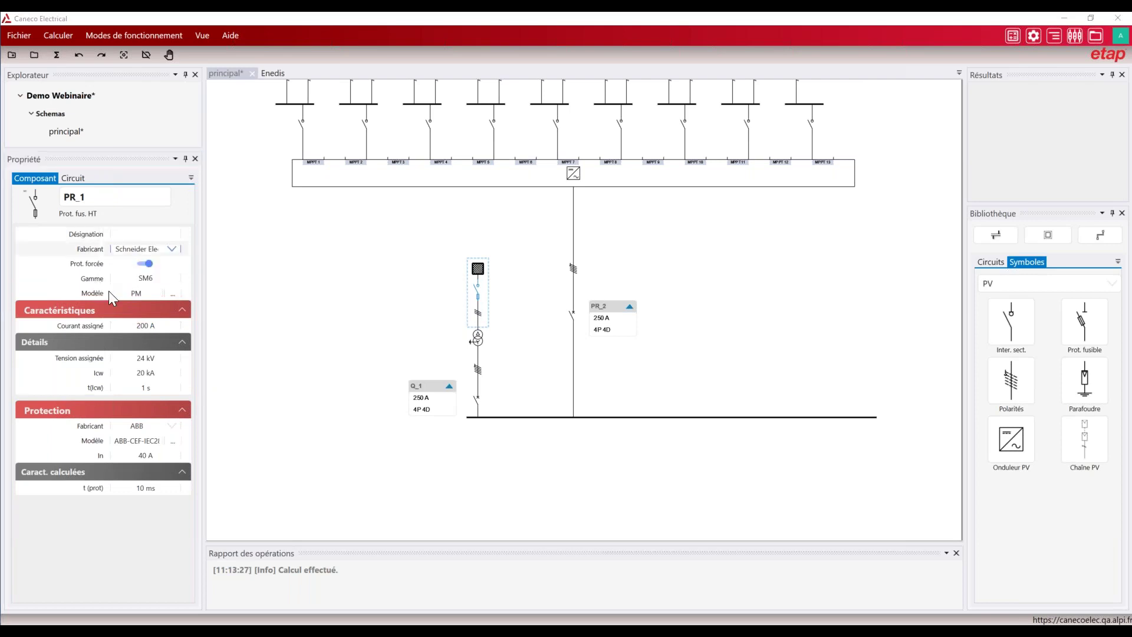
{"action": "left_click", "coordinate": [167, 426]}
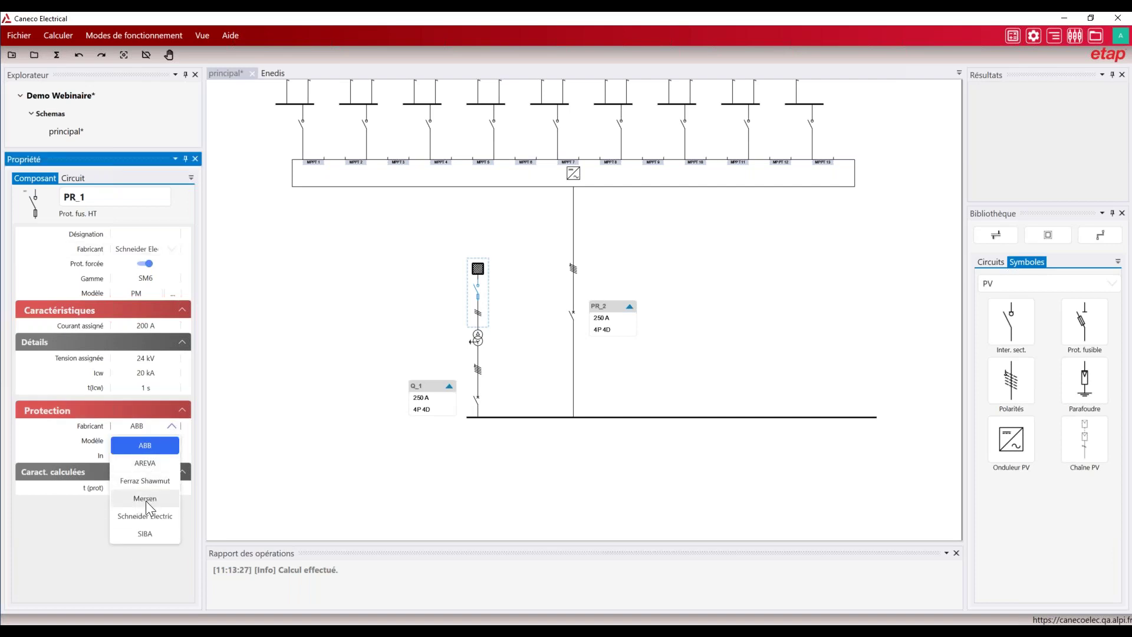
{"action": "left_click", "coordinate": [240, 460]}
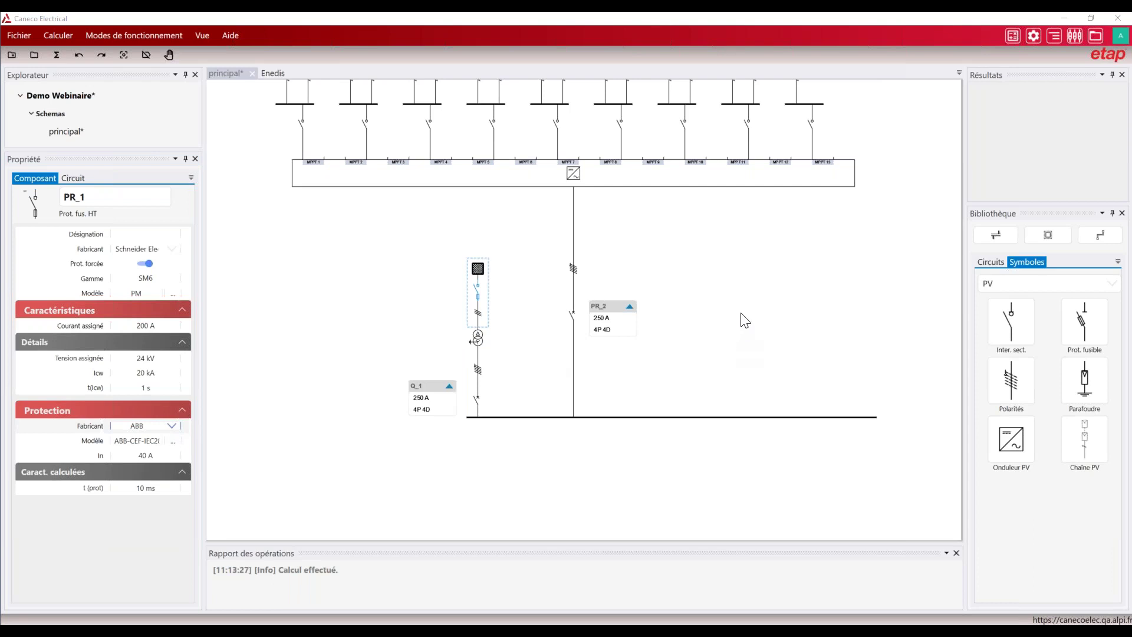
Step: Select the PV inverter and view the earthing system options of its AC output, keeping TN
{"action": "scroll", "coordinate": [761, 271], "scroll_direction": "up", "scroll_amount": 3}
{"action": "left_click", "coordinate": [463, 254]}
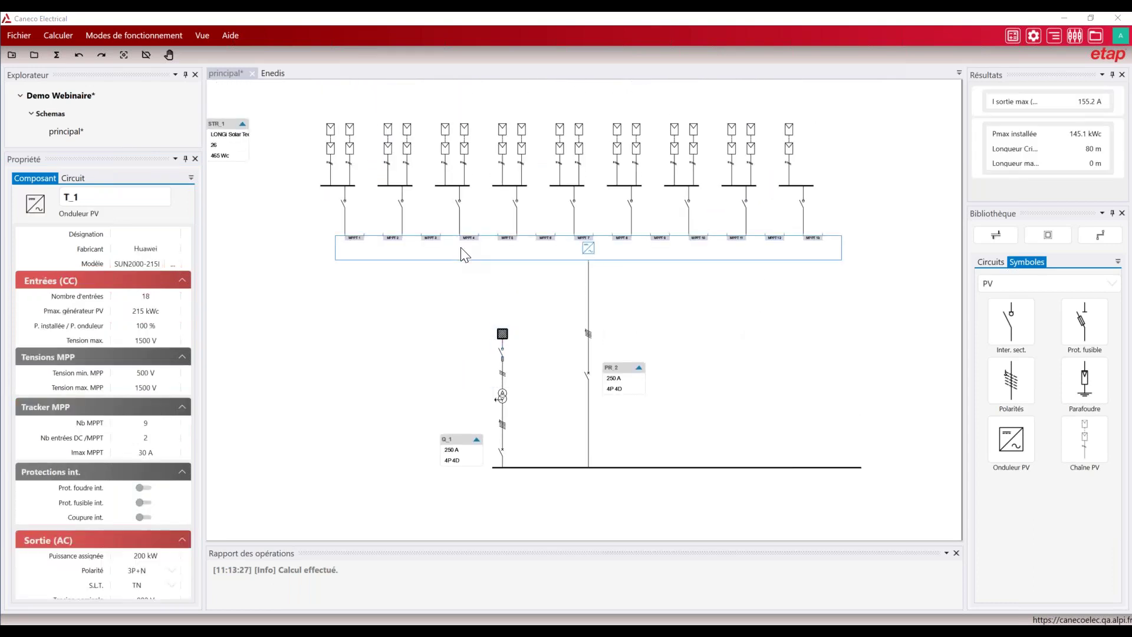
{"action": "scroll", "coordinate": [126, 395], "scroll_direction": "down", "scroll_amount": 2}
{"action": "scroll", "coordinate": [126, 454], "scroll_direction": "down", "scroll_amount": 1}
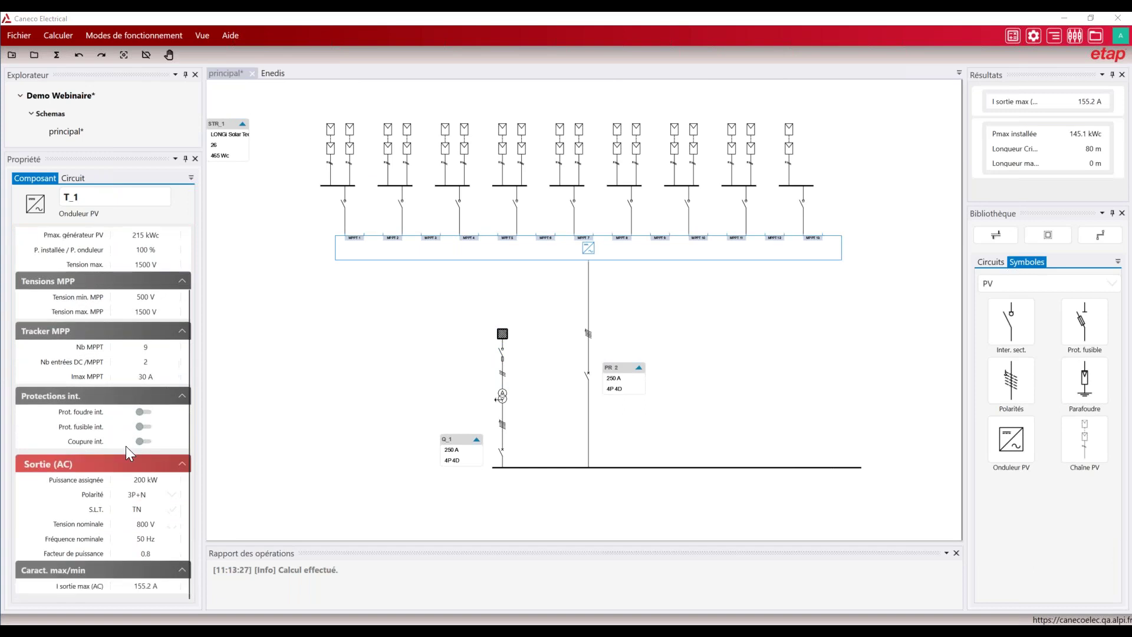
{"action": "left_click", "coordinate": [171, 508]}
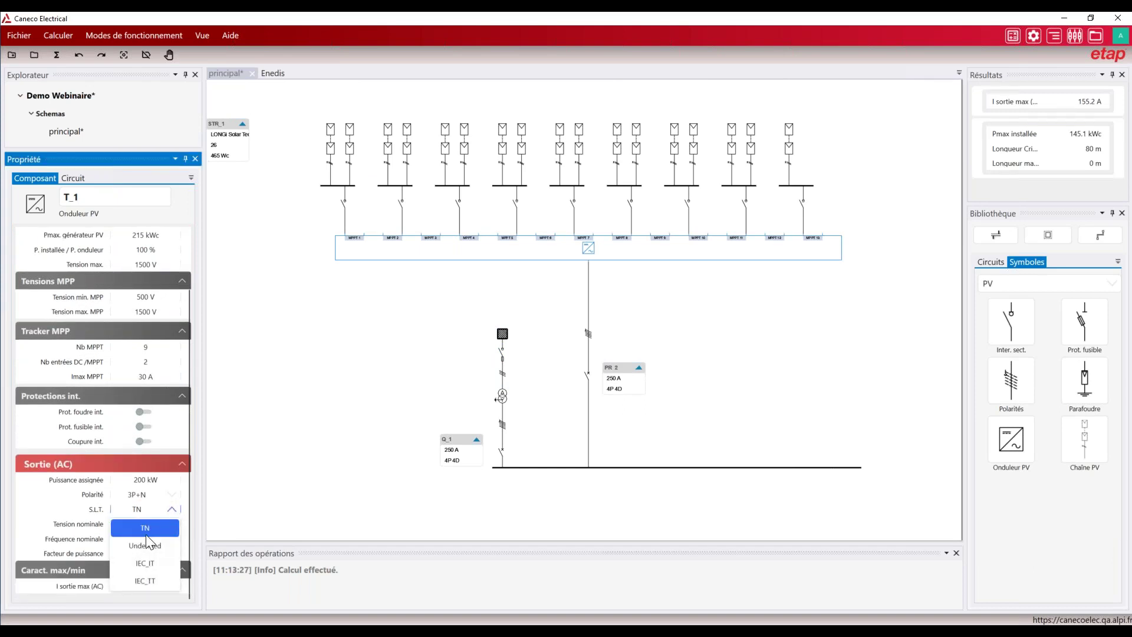
{"action": "left_click", "coordinate": [288, 376]}
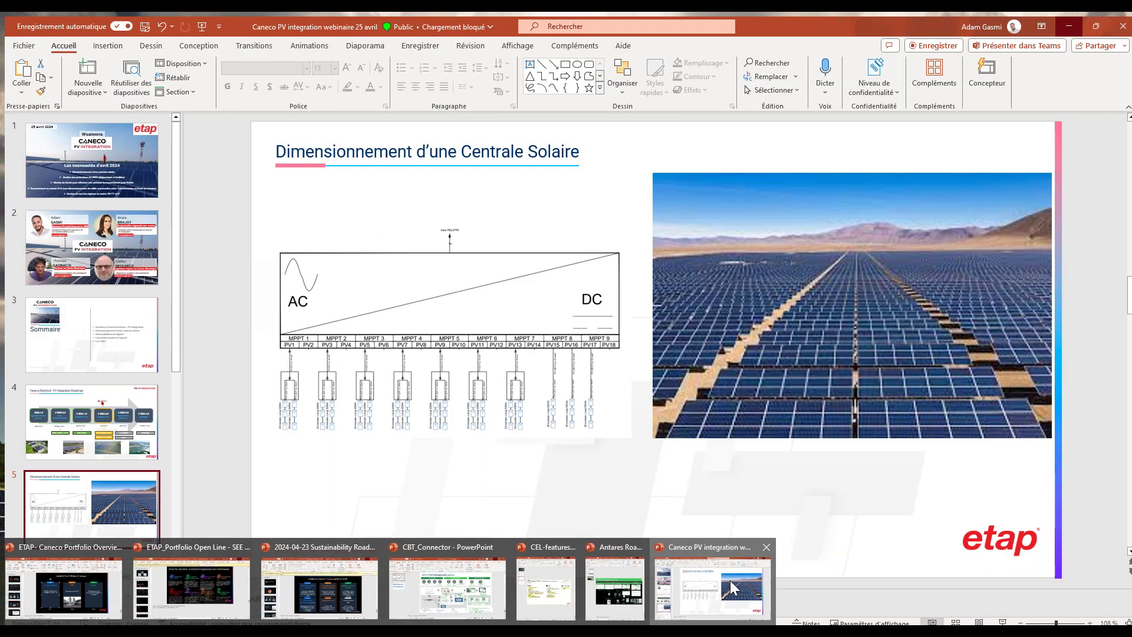
Step: Switch to the Caneco PV integration presentation in PowerPoint and present the slide "Schéma unifilaire vente totale" in reading view
{"action": "left_click", "coordinate": [730, 581]}
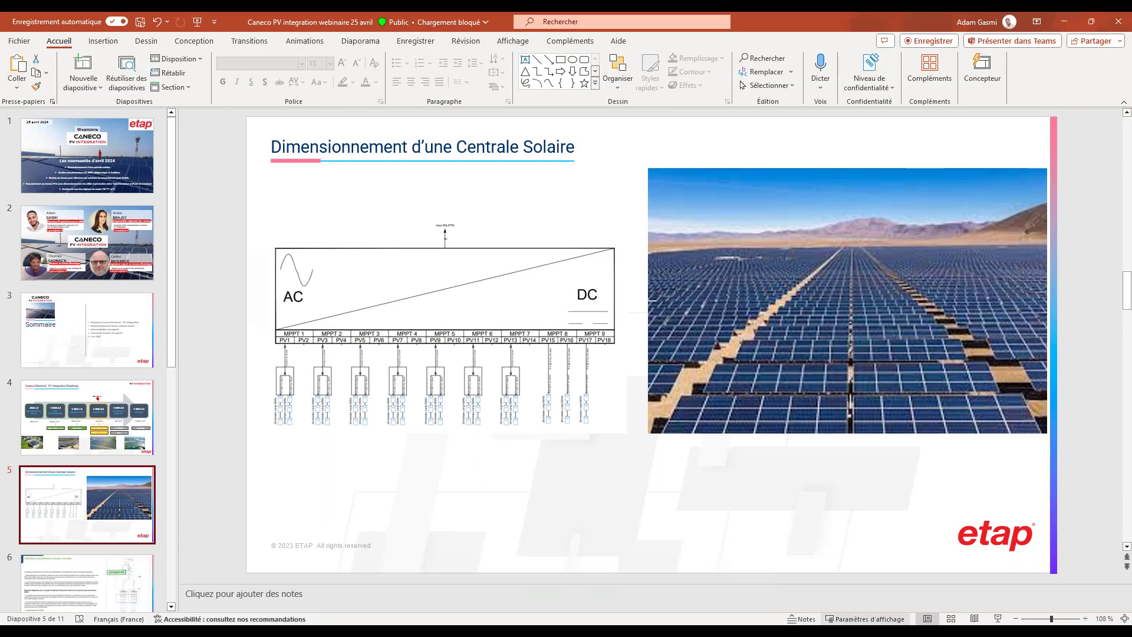
{"action": "left_click", "coordinate": [975, 619]}
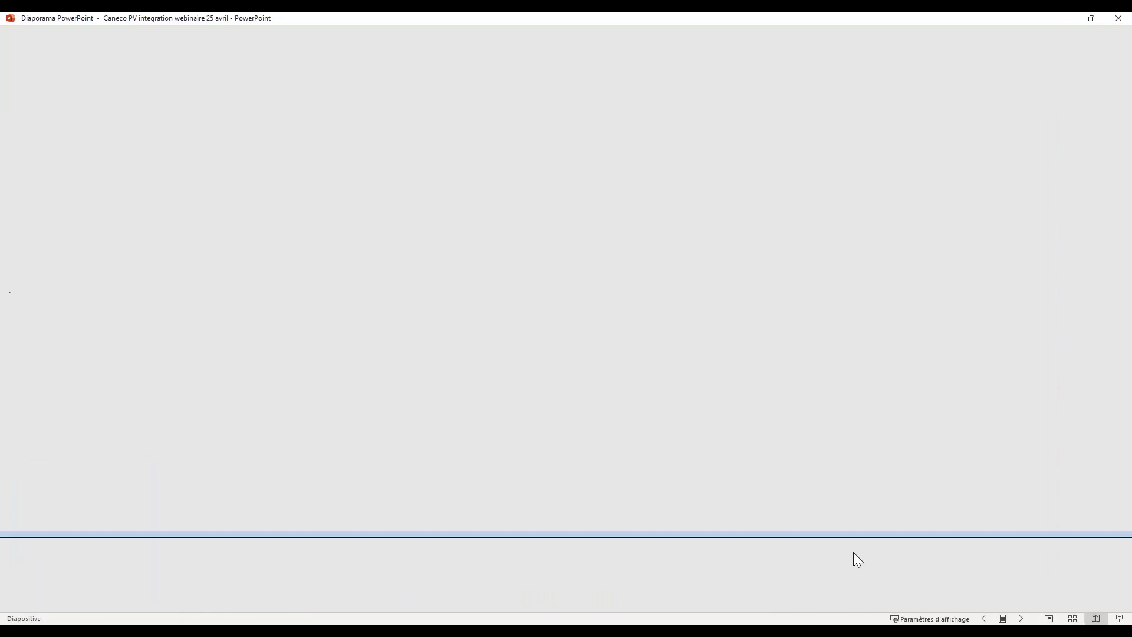
{"action": "left_click", "coordinate": [694, 425]}
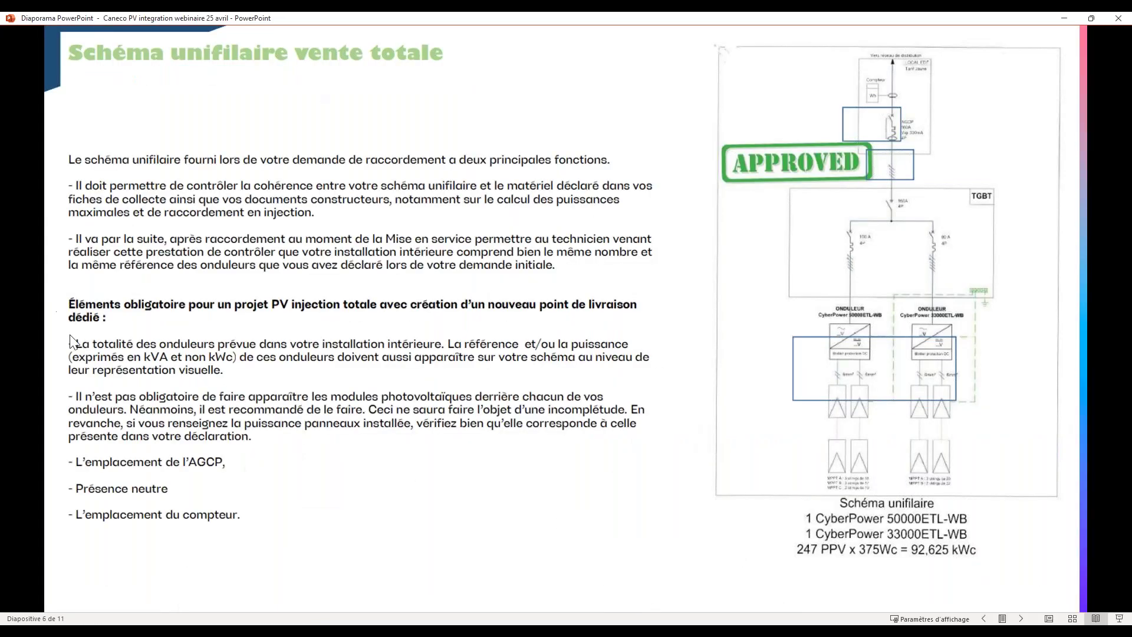
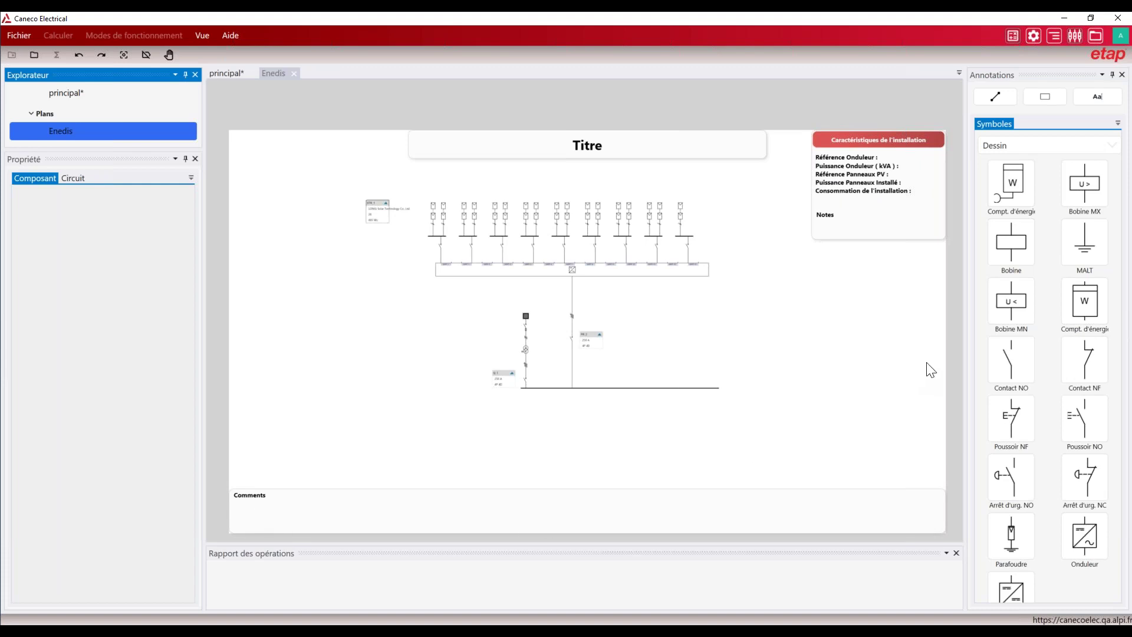
Step: Place an energy meter symbol beside the HT supply and a MALT earthing symbol under the busbar on the Enedis plan
{"action": "scroll", "coordinate": [1038, 300], "scroll_direction": "down", "scroll_amount": 1}
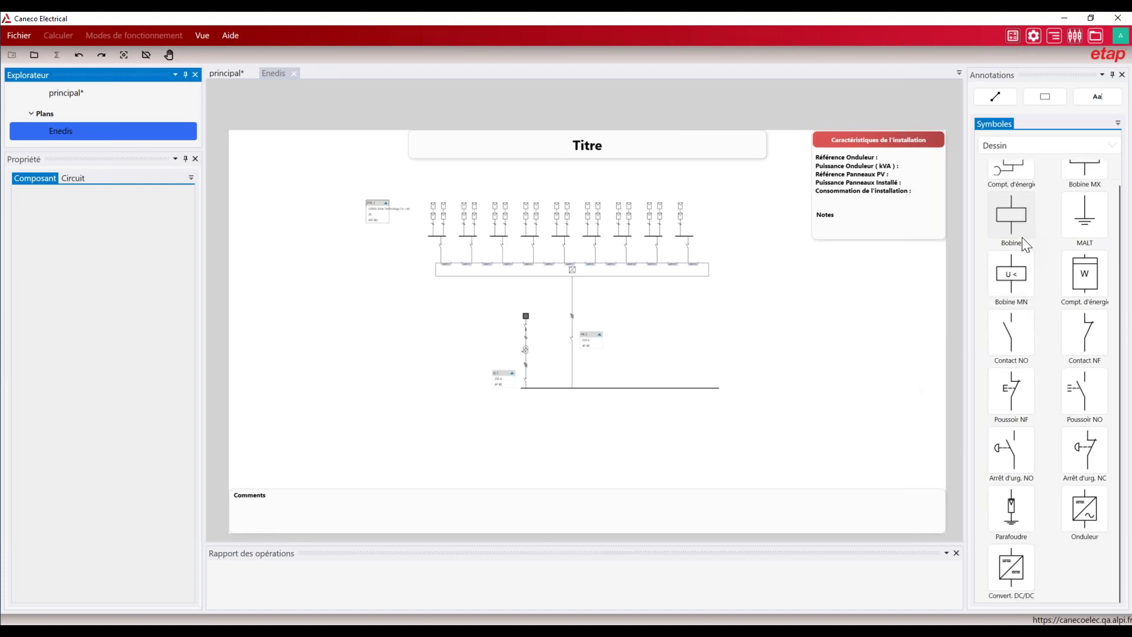
{"action": "scroll", "coordinate": [1019, 390], "scroll_direction": "up", "scroll_amount": 1}
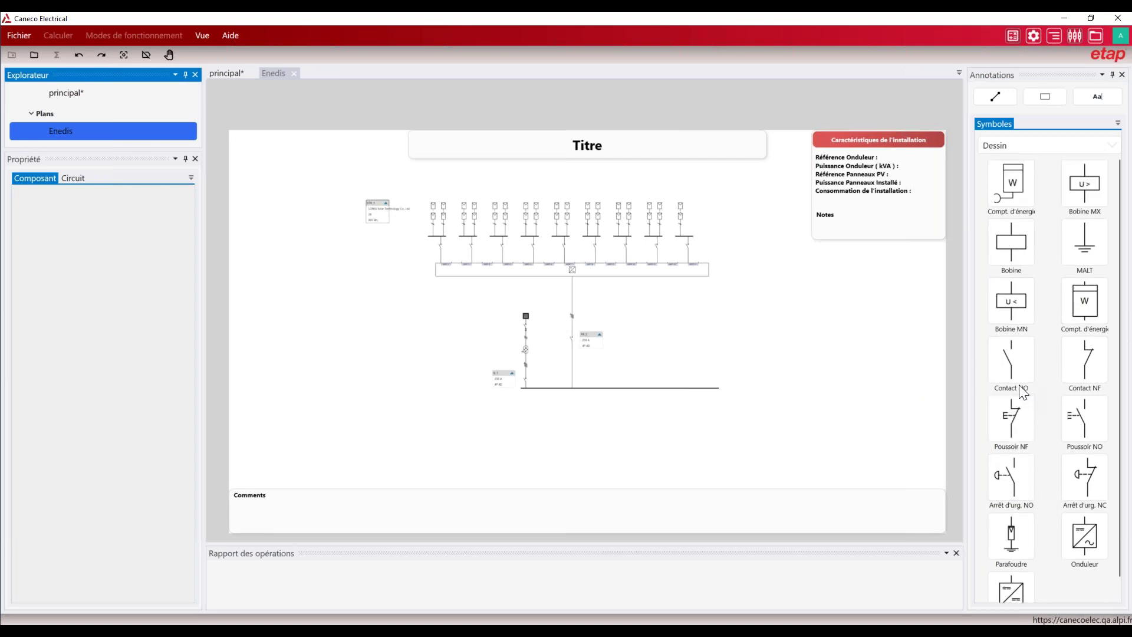
{"action": "left_click_drag", "start_coordinate": [1010, 196], "coordinate": [539, 342]}
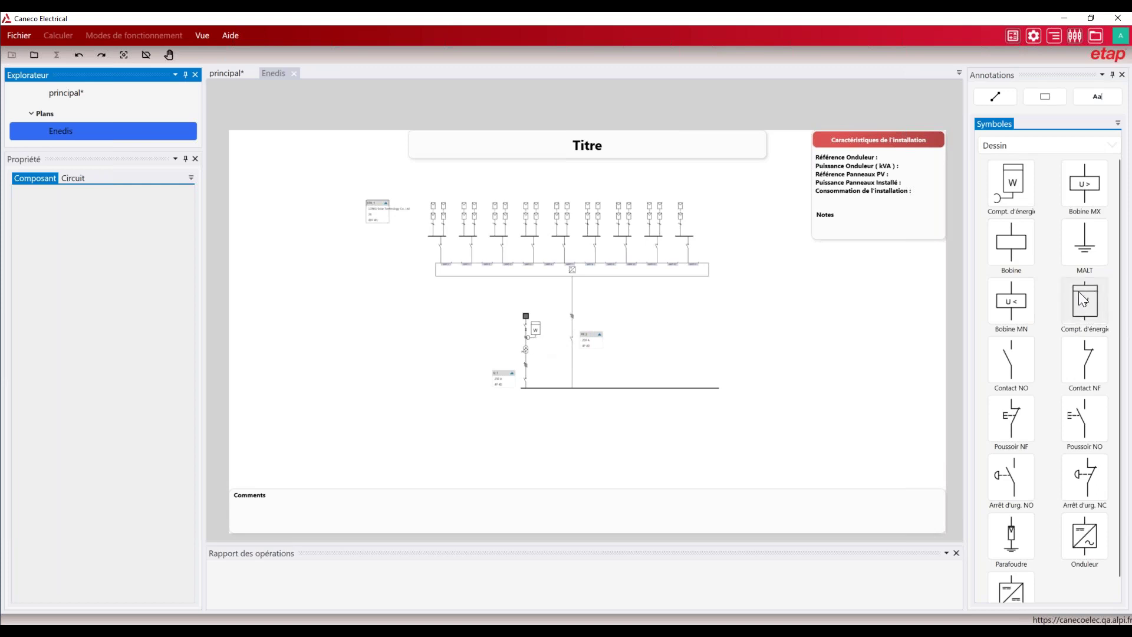
{"action": "scroll", "coordinate": [1073, 294], "scroll_direction": "down", "scroll_amount": 1}
{"action": "scroll", "coordinate": [1045, 361], "scroll_direction": "up", "scroll_amount": 1}
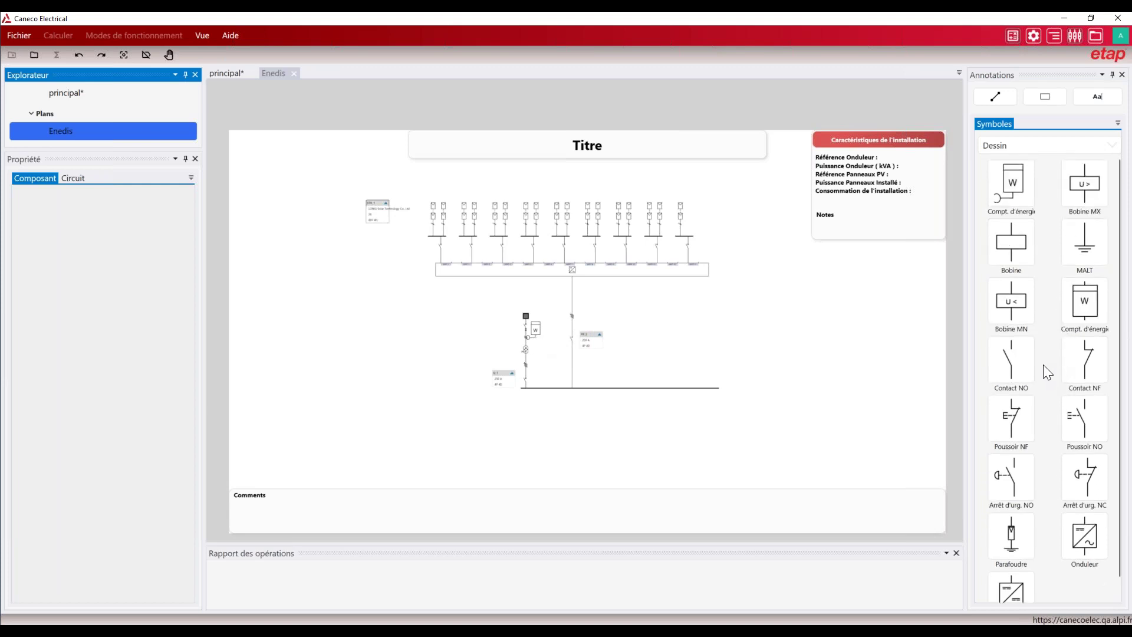
{"action": "left_click_drag", "start_coordinate": [1072, 244], "coordinate": [602, 407]}
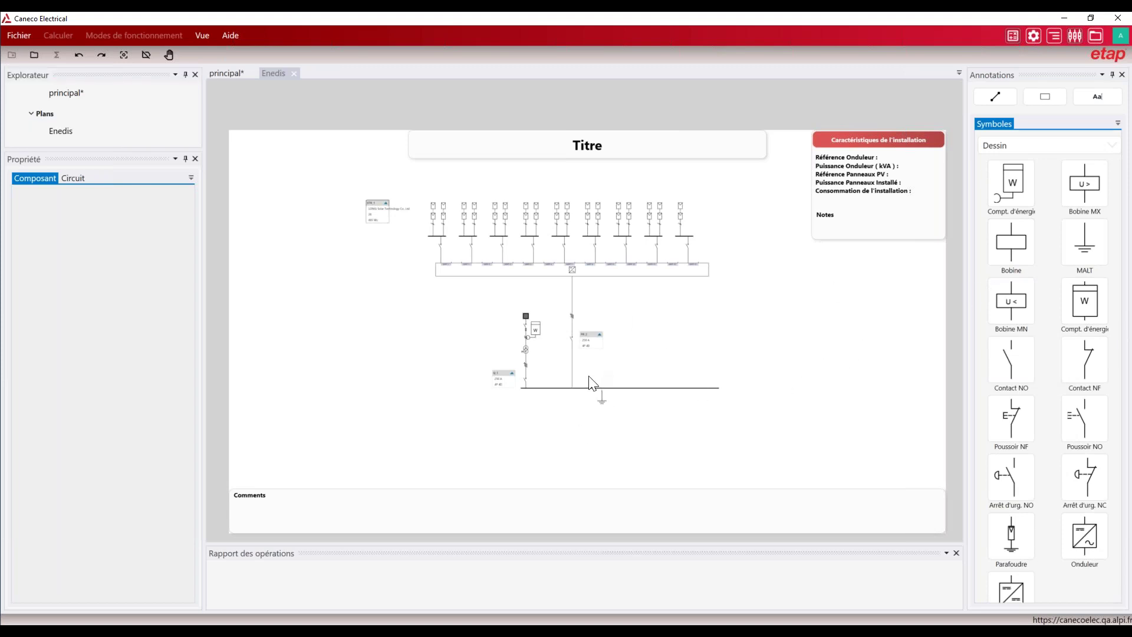
Step: Draw a vertical earthing line in the empty area beside the PV diagram, below the string label
{"action": "left_click", "coordinate": [992, 97]}
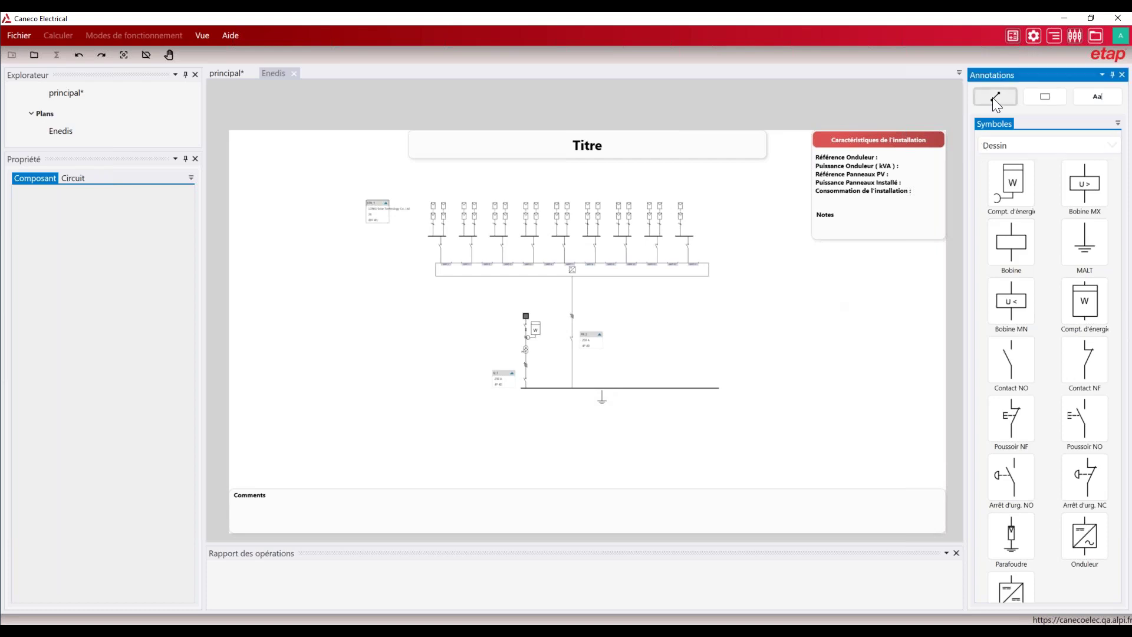
{"action": "left_click_drag", "start_coordinate": [401, 246], "coordinate": [401, 365]}
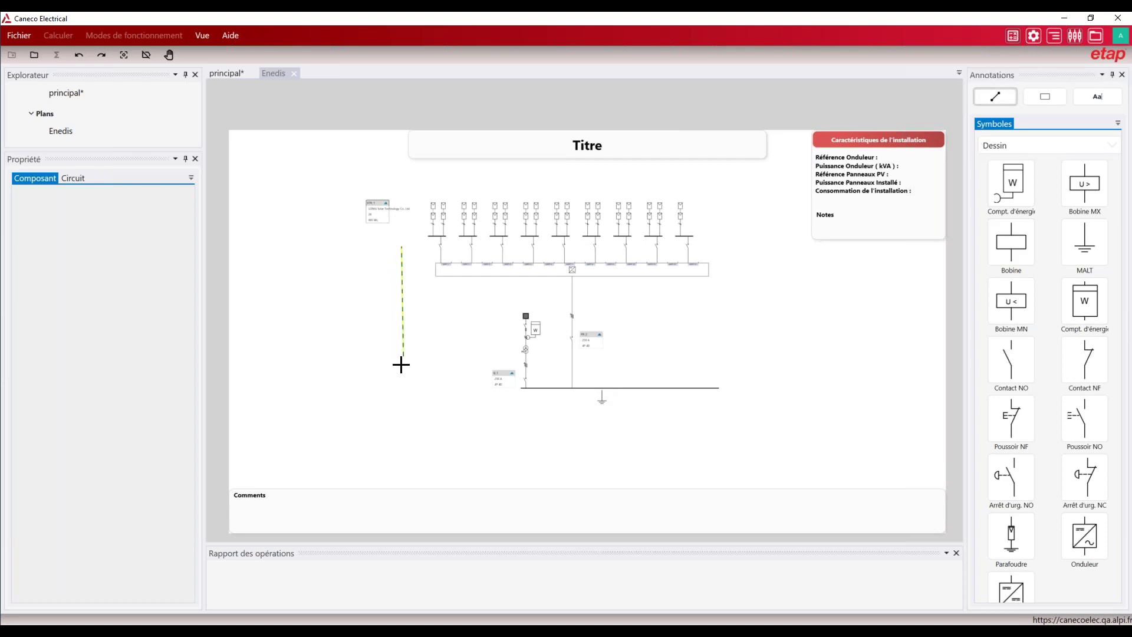
{"action": "left_click", "coordinate": [396, 367]}
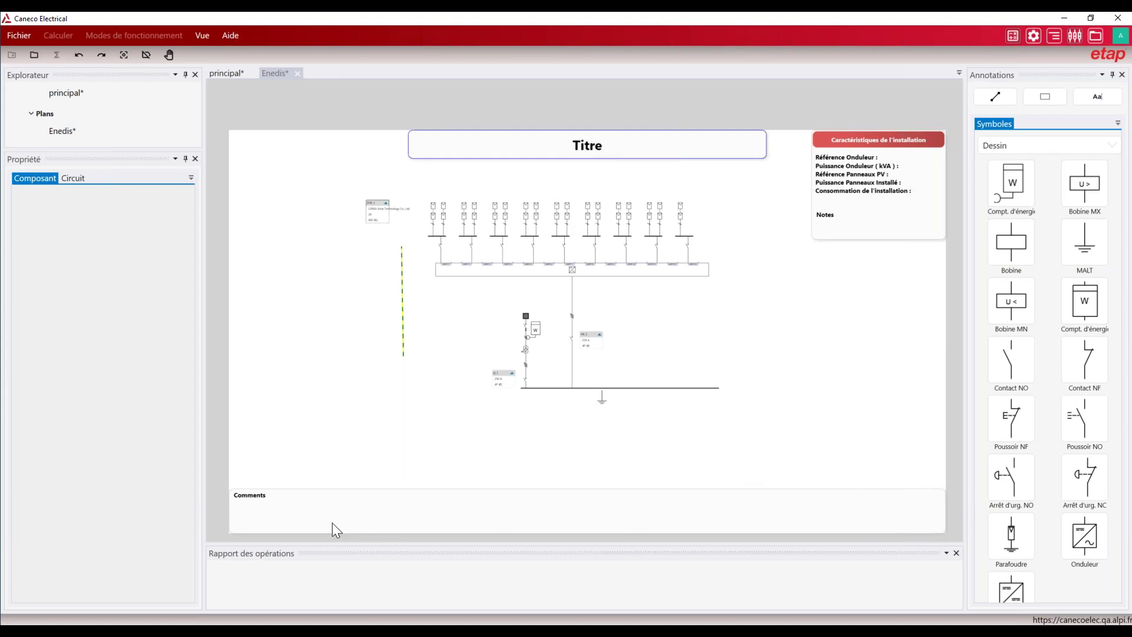
Step: Edit the Référence Onduleur label in the installation characteristics block, adding a space at its end
{"action": "double_click", "coordinate": [916, 174]}
{"action": "left_click", "coordinate": [907, 163]}
{"action": "left_click", "coordinate": [885, 164]}
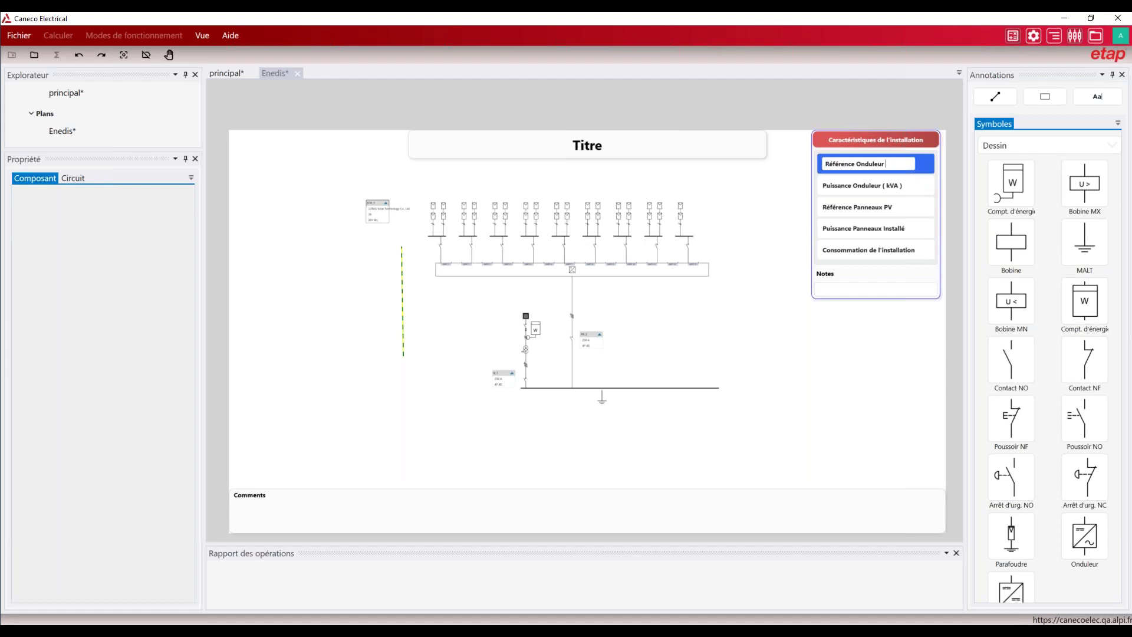
{"action": "left_click", "coordinate": [886, 329]}
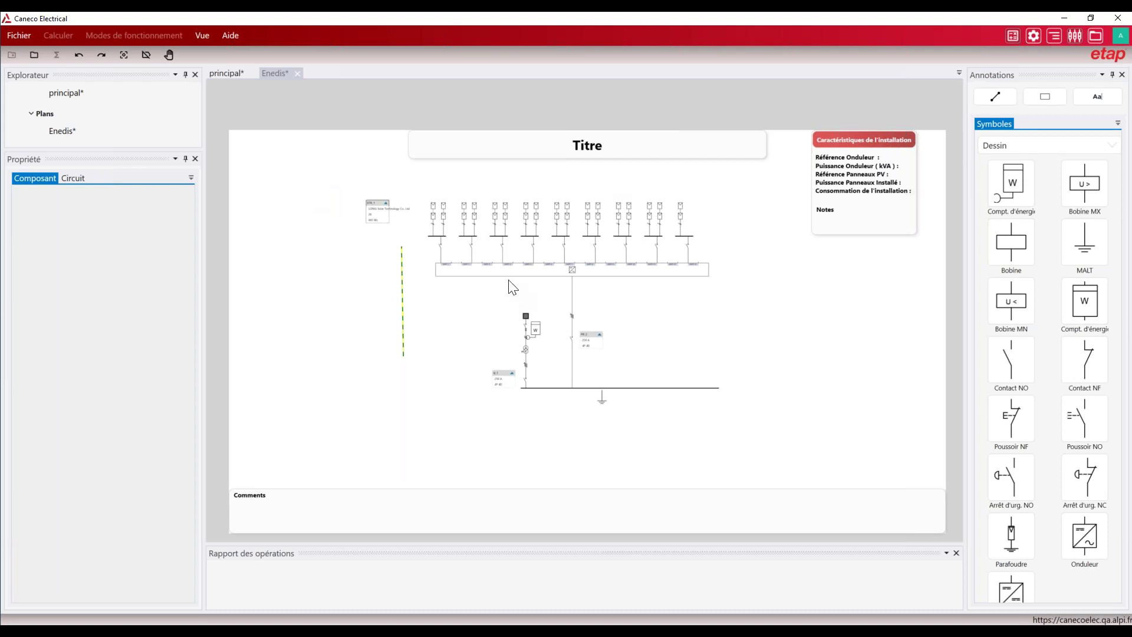
Step: Open the principal schematic, inspect the properties of the first PV string and return to the Enedis plan
{"action": "scroll", "coordinate": [81, 127], "scroll_direction": "up", "scroll_amount": 2}
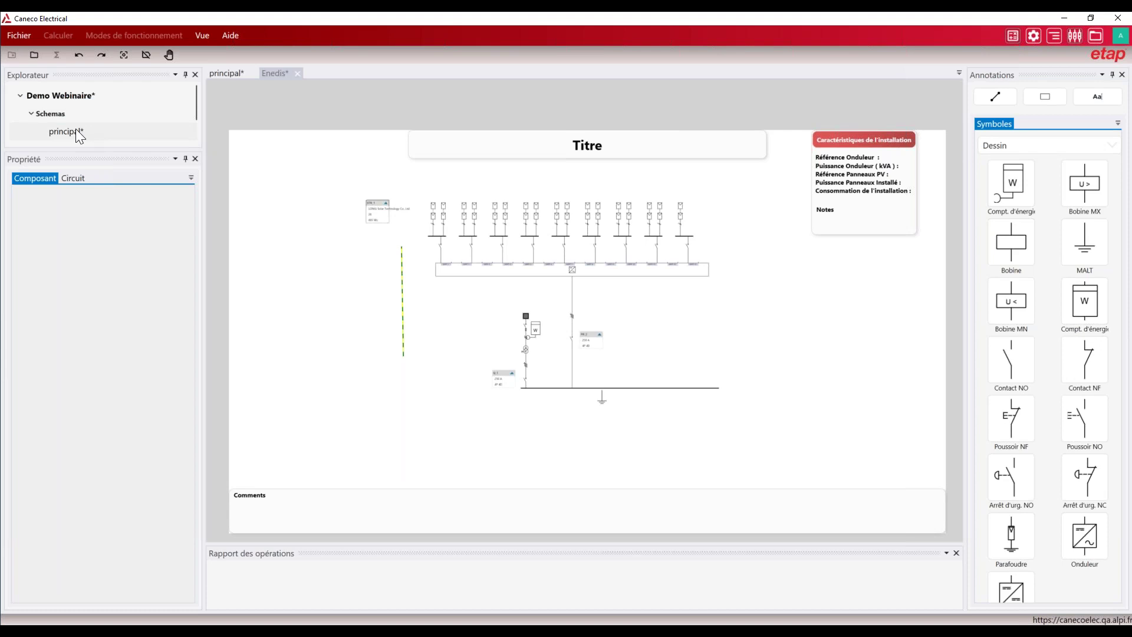
{"action": "double_click", "coordinate": [76, 131]}
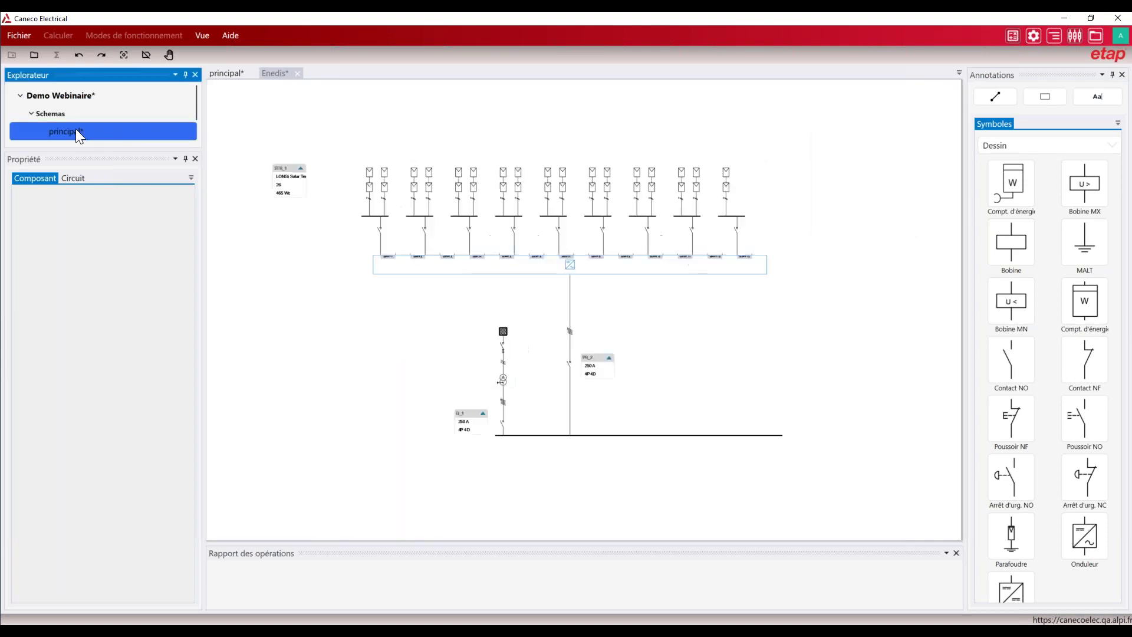
{"action": "left_click", "coordinate": [369, 194]}
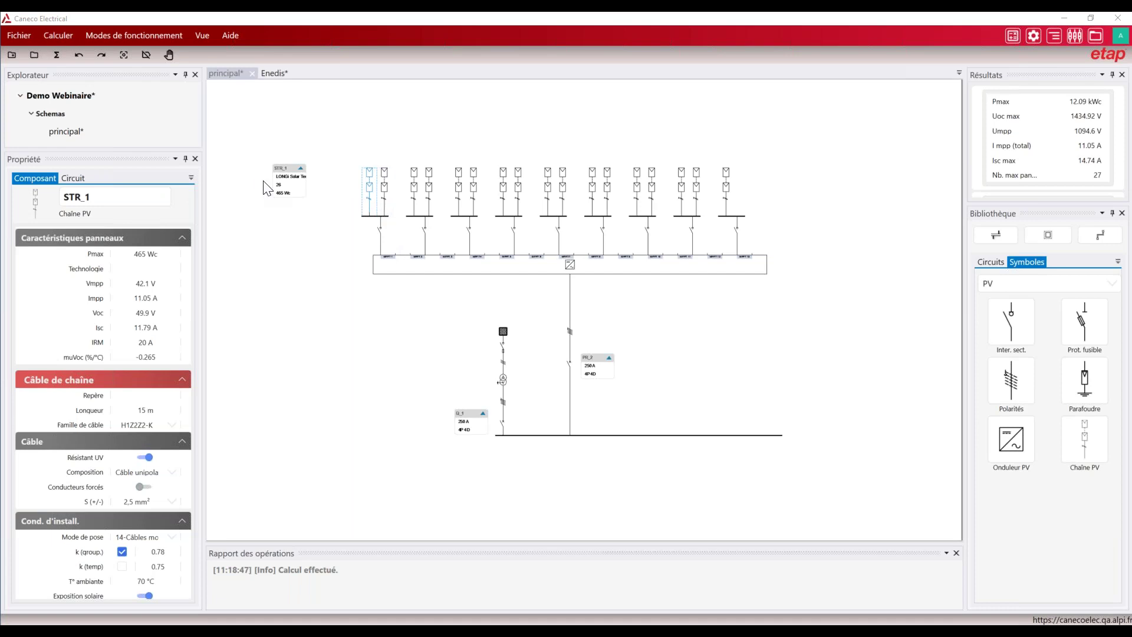
{"action": "scroll", "coordinate": [72, 129], "scroll_direction": "down", "scroll_amount": 2}
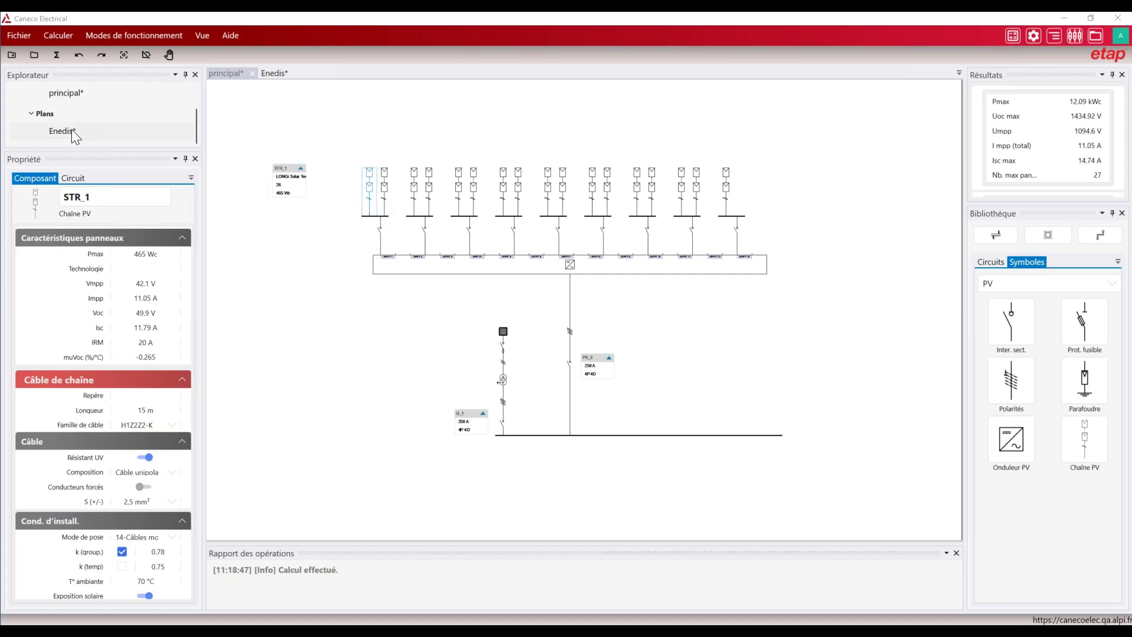
{"action": "double_click", "coordinate": [62, 131]}
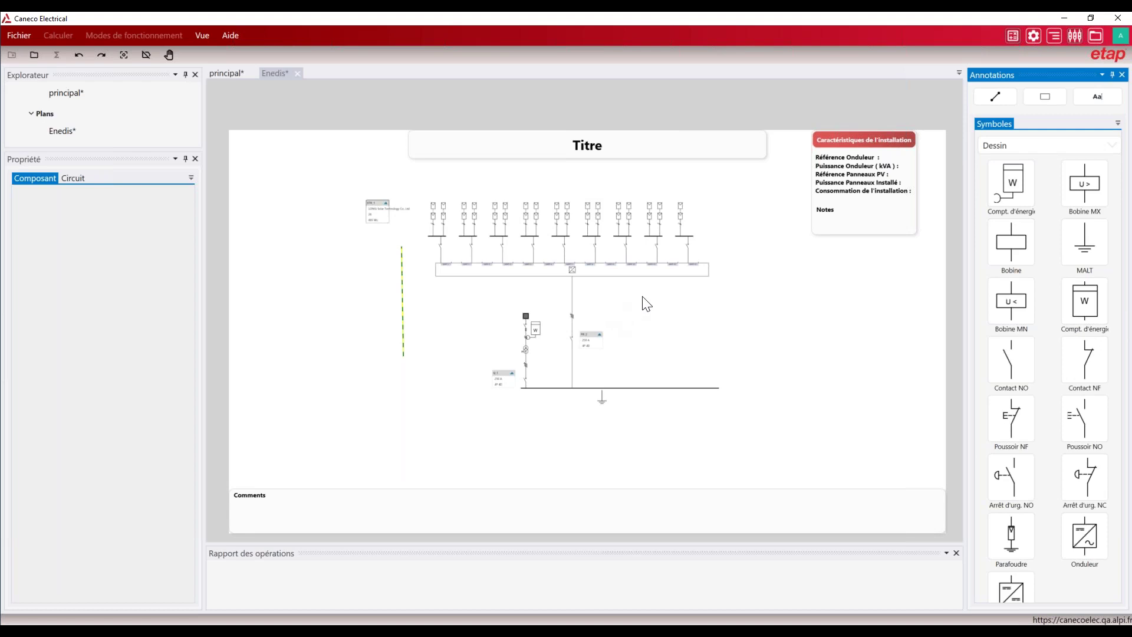
Step: Remove the extra space after the Référence Onduleur label in the installation characteristics block
{"action": "double_click", "coordinate": [892, 158]}
{"action": "left_click", "coordinate": [901, 164]}
{"action": "left_click", "coordinate": [888, 362]}
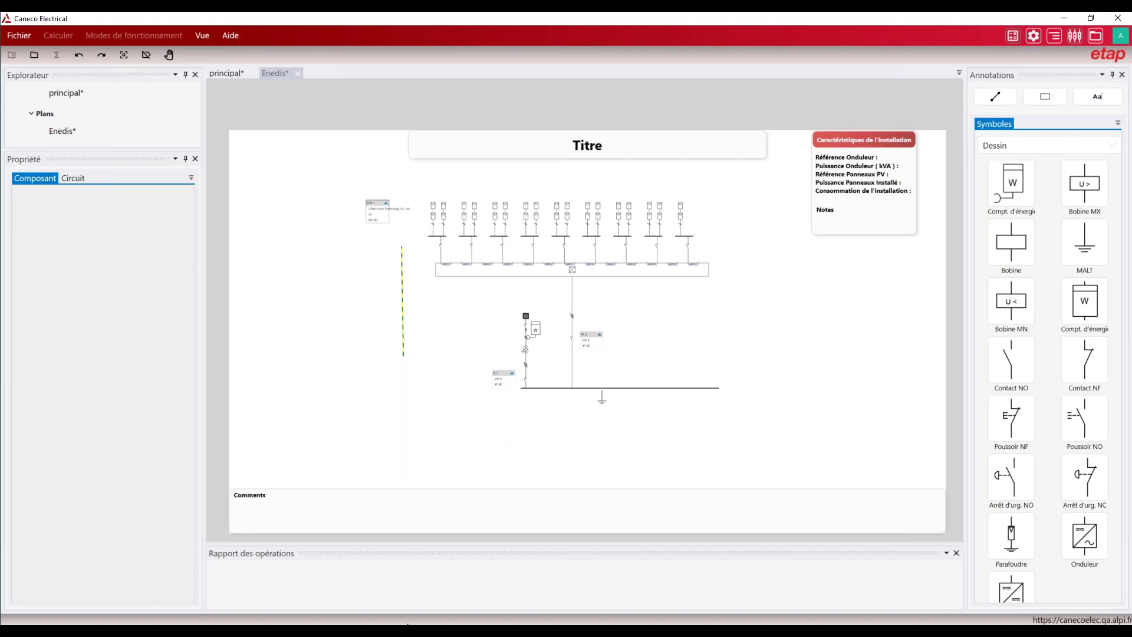
Step: Switch to the image viewer to examine "Schema unifilaire 300,9KWc.jpg" and return to the Enedis plan in Caneco Electrical
{"action": "mouse_move", "coordinate": [278, 629]}
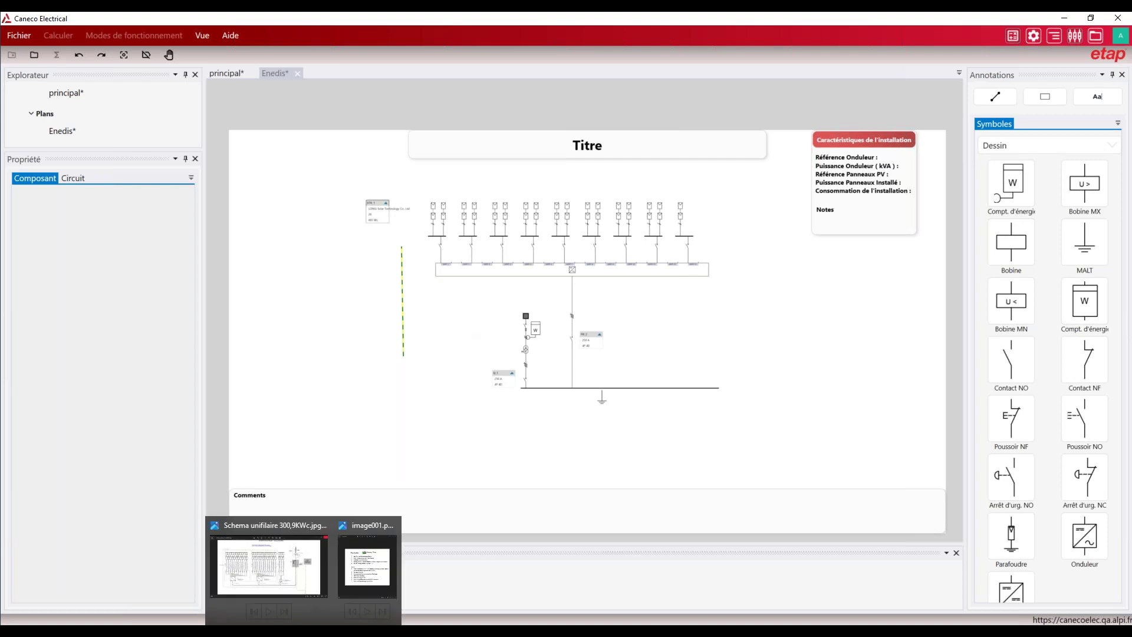
{"action": "mouse_move", "coordinate": [252, 579]}
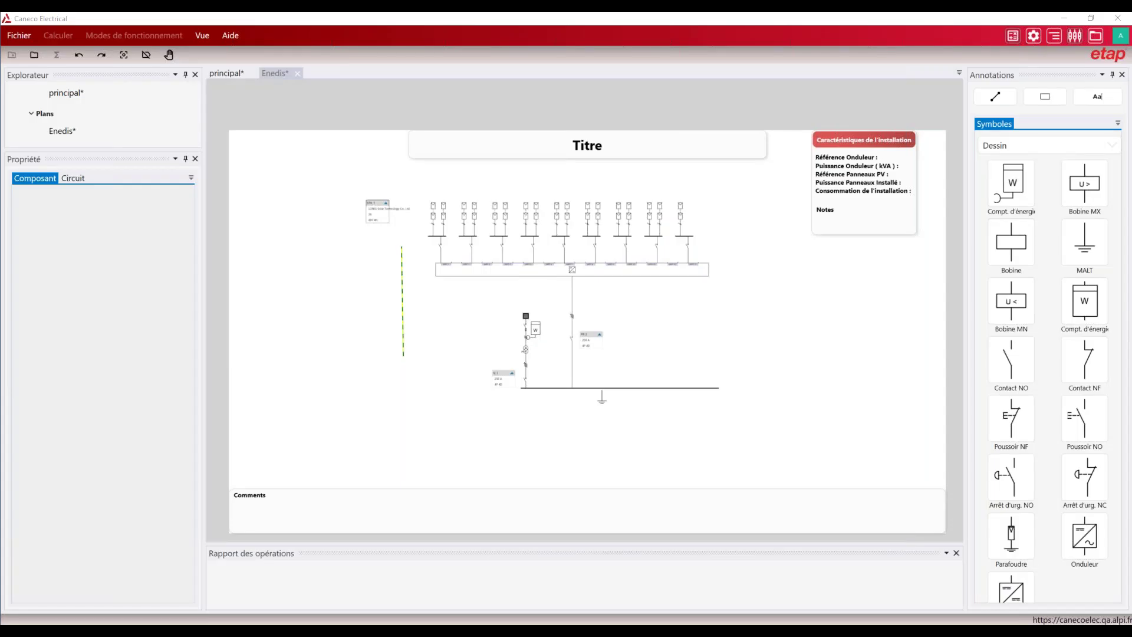
{"action": "key", "text": "alt+Tab"}
{"action": "left_click", "coordinate": [479, 97]}
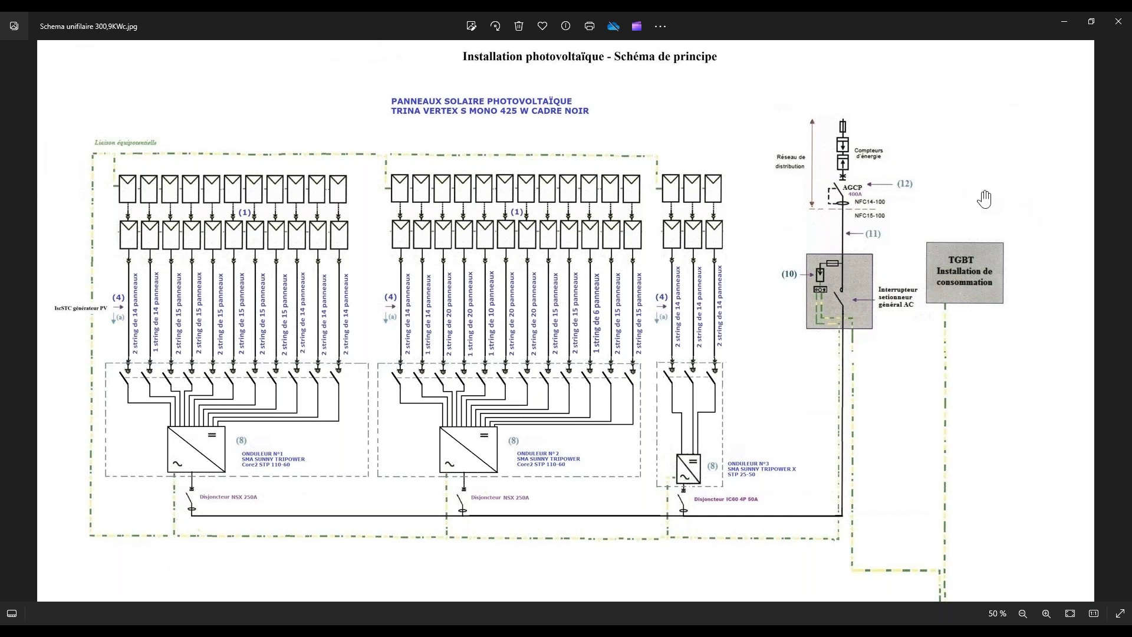
{"action": "left_click", "coordinate": [1062, 26]}
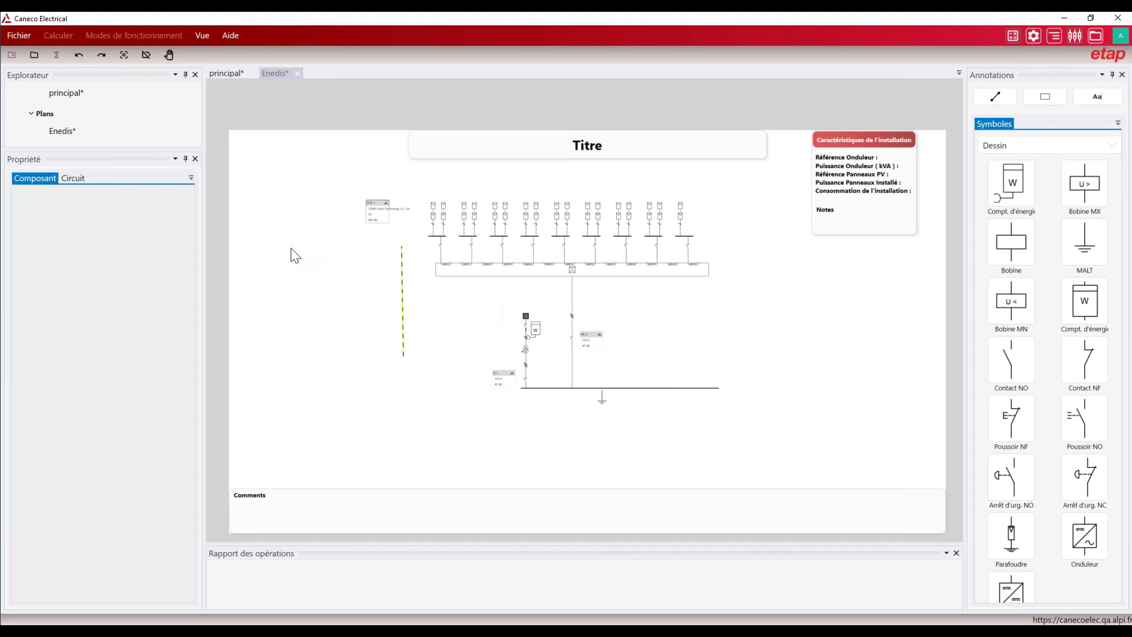
Step: Inspect the properties of the HT fuse protection and the HT cable below the supply on the principal schematic
{"action": "scroll", "coordinate": [296, 263], "scroll_direction": "down", "scroll_amount": 1}
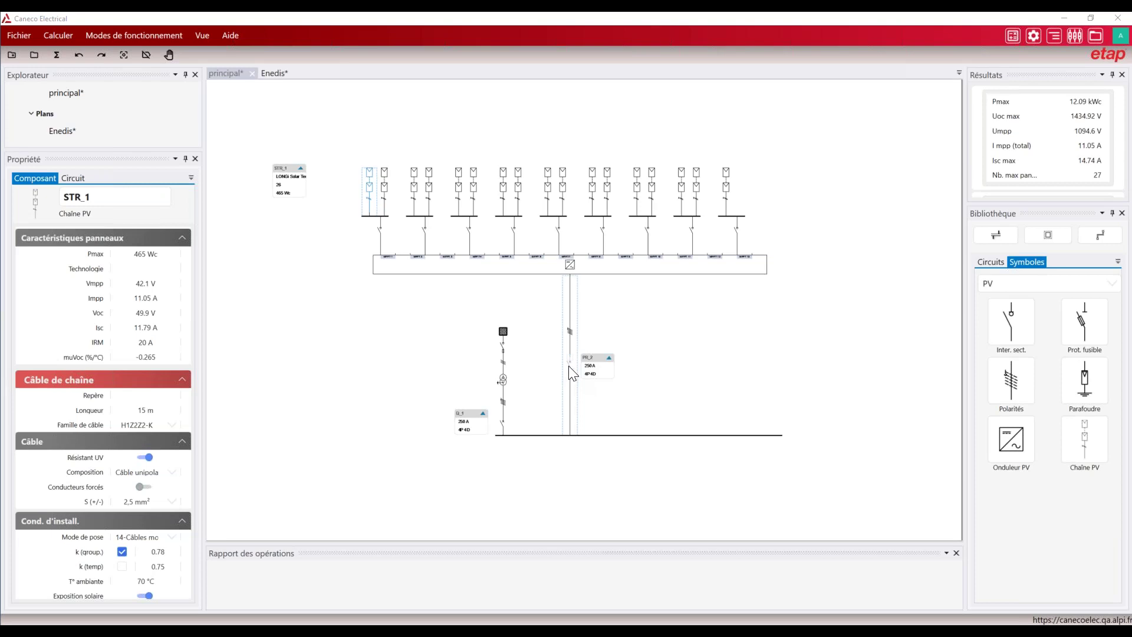
{"action": "left_click", "coordinate": [503, 331]}
{"action": "scroll", "coordinate": [504, 333], "scroll_direction": "up", "scroll_amount": 3}
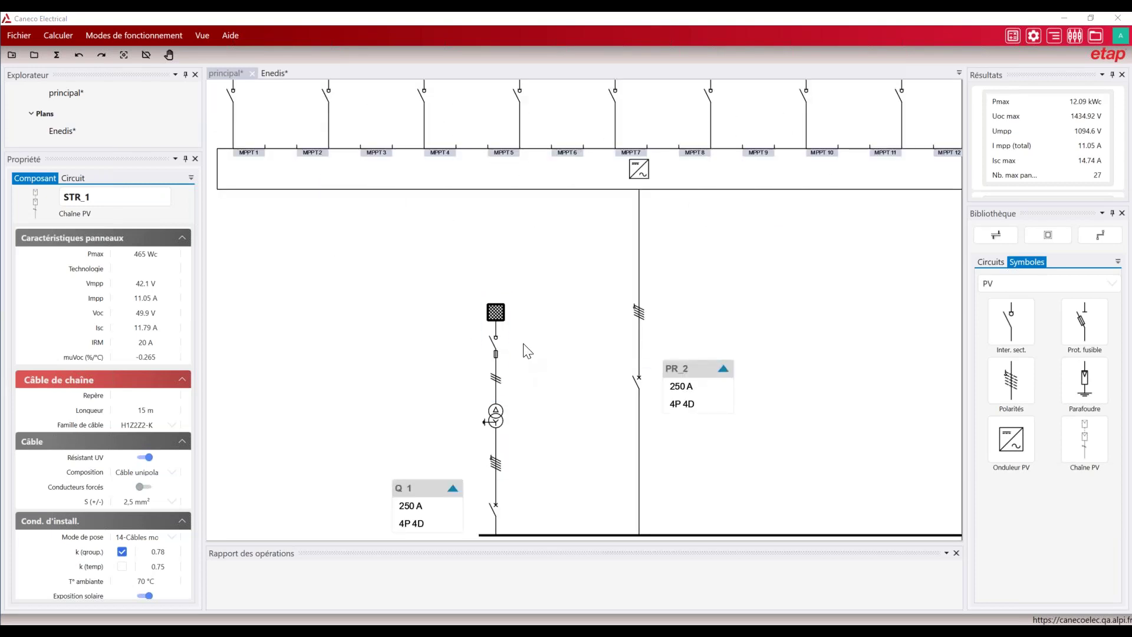
{"action": "left_click", "coordinate": [497, 353]}
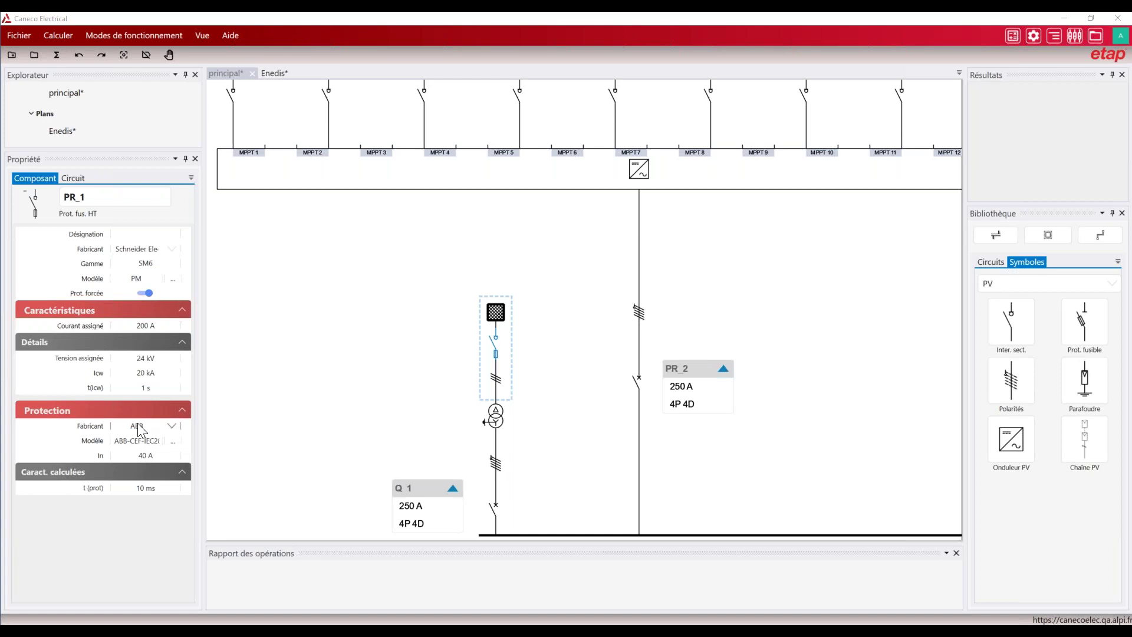
{"action": "left_click", "coordinate": [497, 379]}
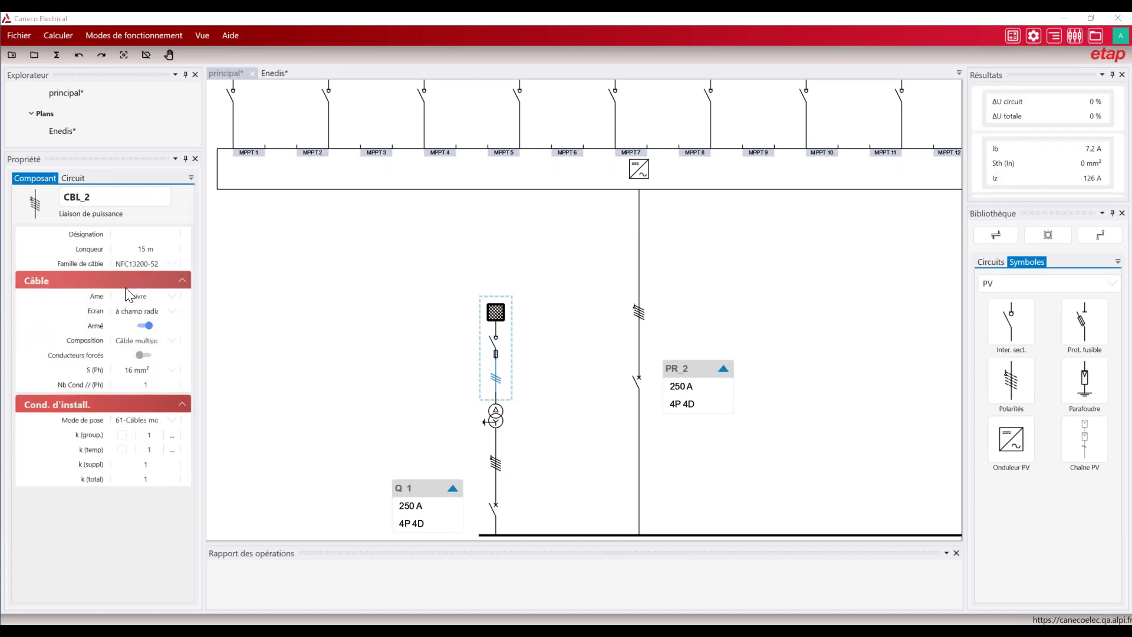
{"action": "scroll", "coordinate": [462, 366], "scroll_direction": "down", "scroll_amount": 3}
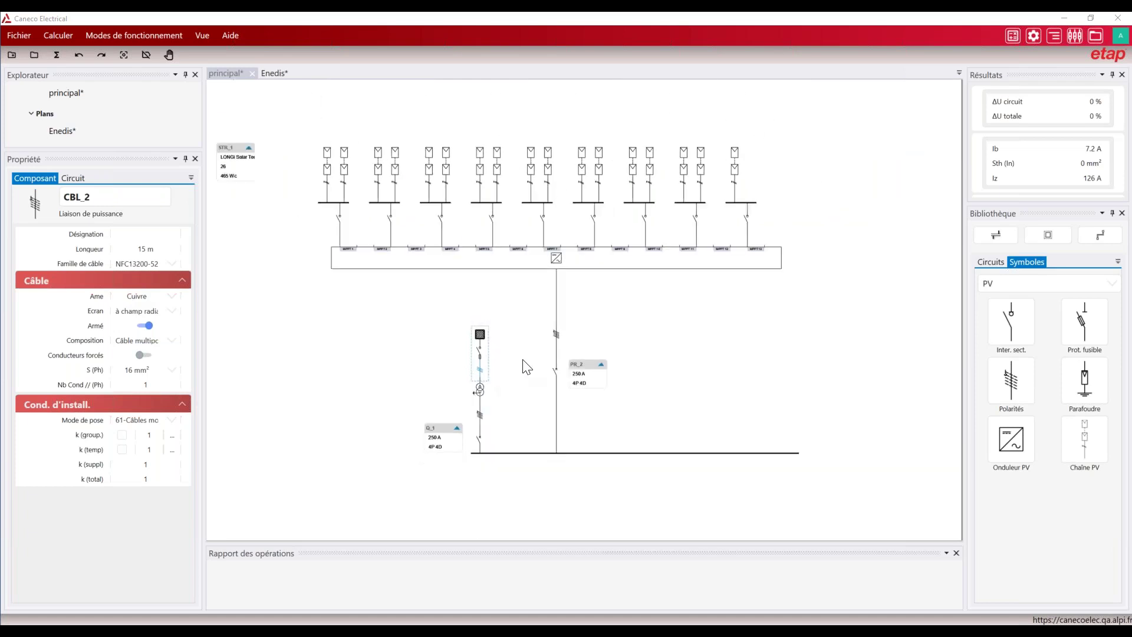
Step: Inspect the properties of the PV inverter and the second PV string, and go back to the Enedis plan
{"action": "left_click", "coordinate": [386, 266]}
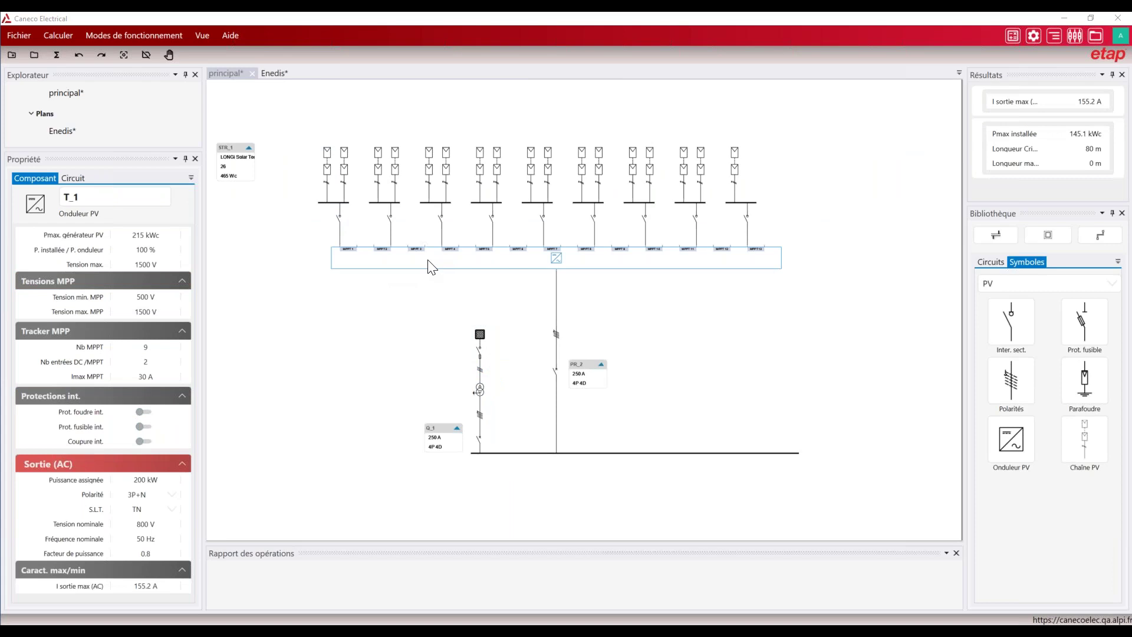
{"action": "left_click", "coordinate": [349, 170]}
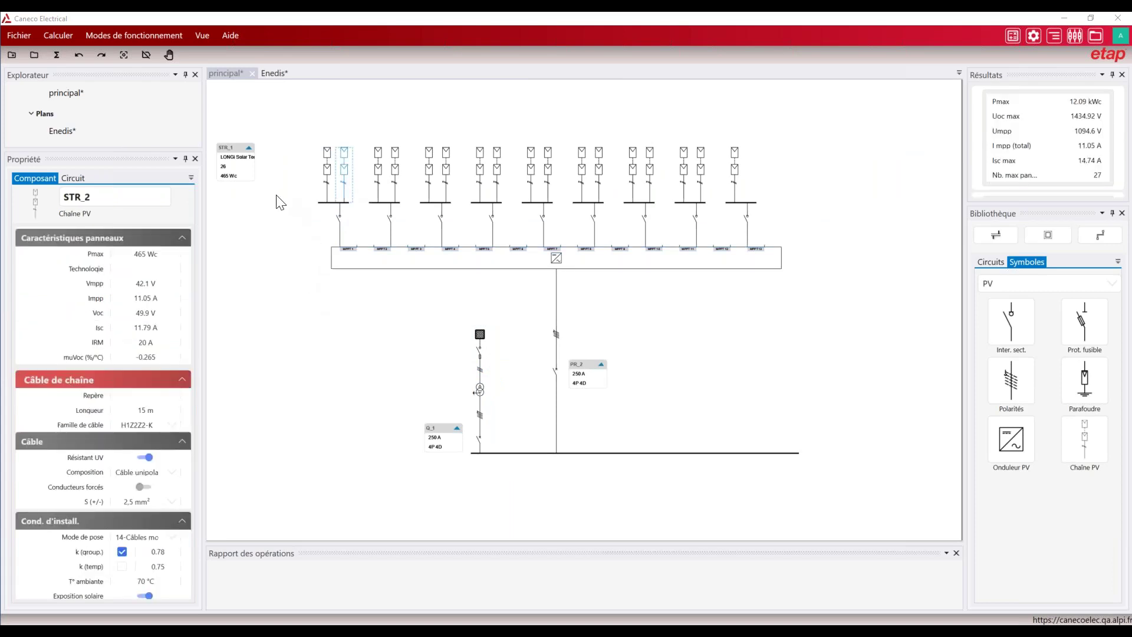
{"action": "left_click", "coordinate": [267, 76]}
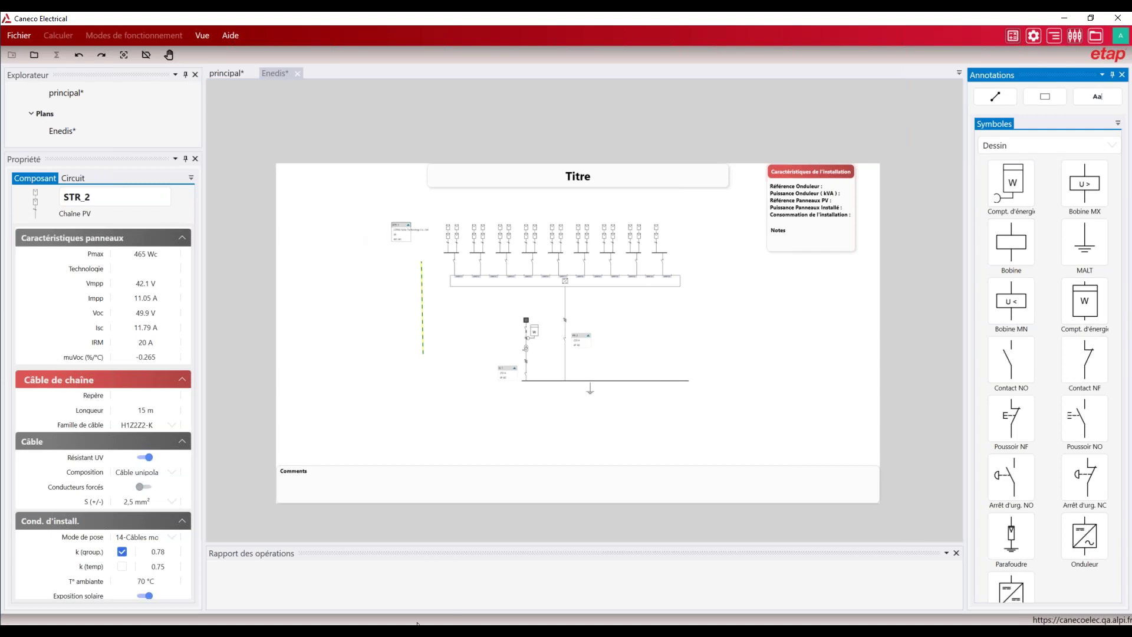
Step: Switch back to the Caneco PV integration presentation in PowerPoint and open it in reading view
{"action": "mouse_move", "coordinate": [417, 623]}
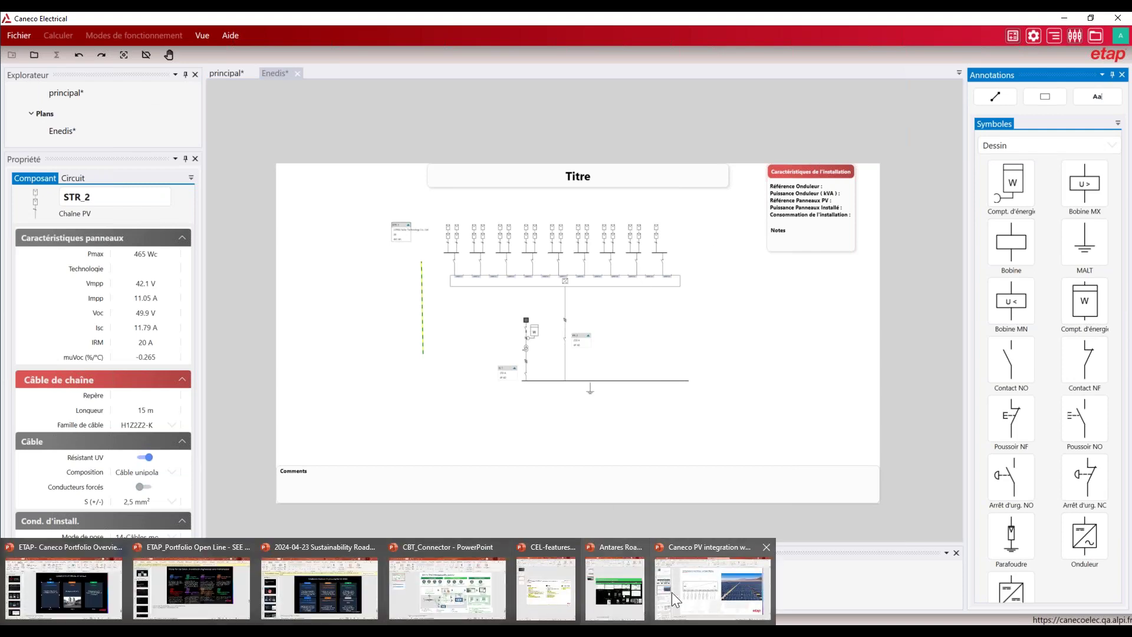
{"action": "left_click", "coordinate": [702, 598]}
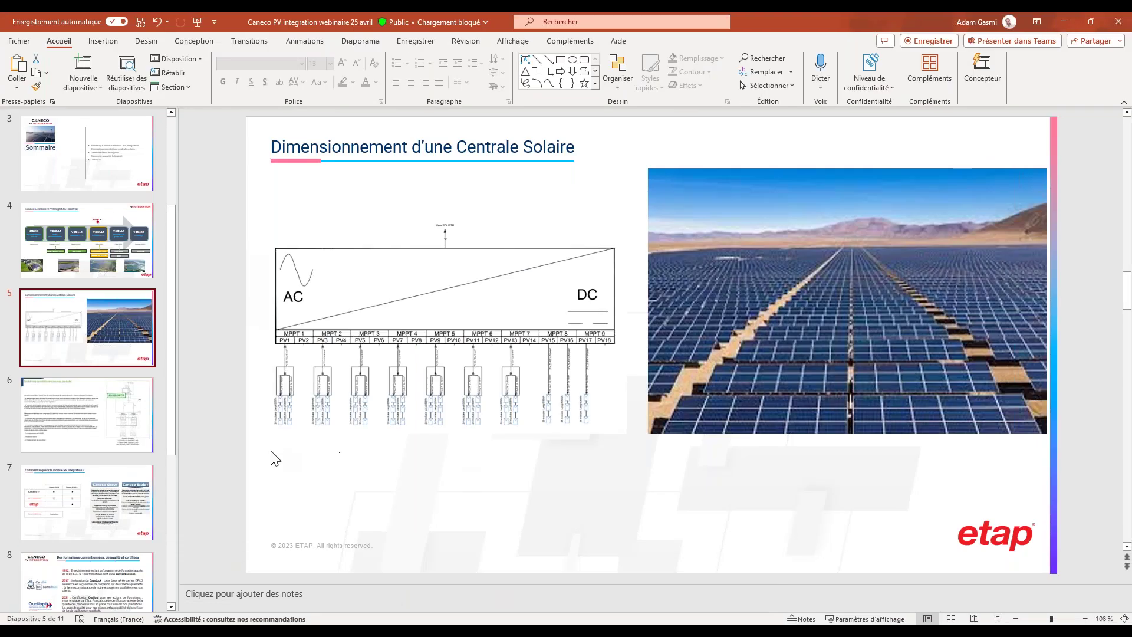
{"action": "left_click", "coordinate": [973, 619]}
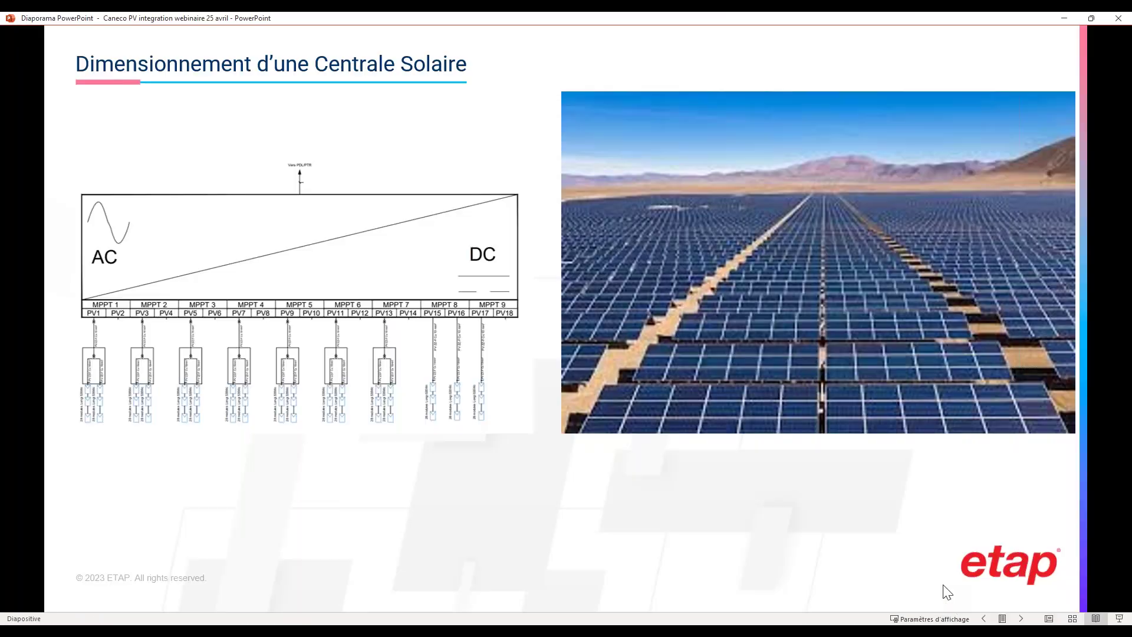